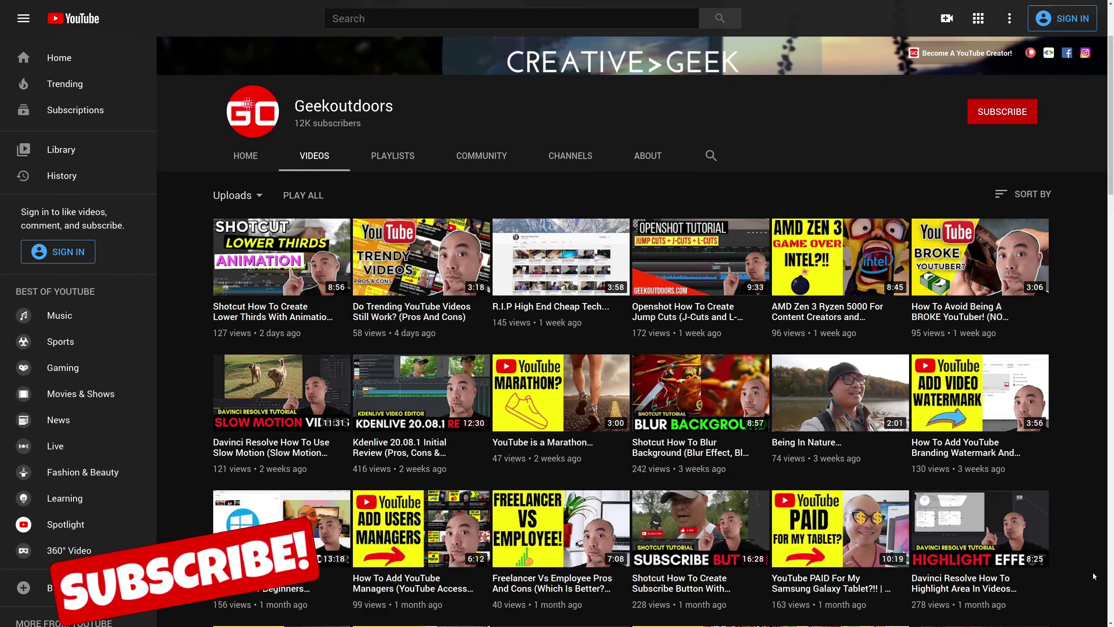
Step: Scroll down the channel's Videos grid to the uploads from about four months ago
scroll(1093, 573, down, 2)
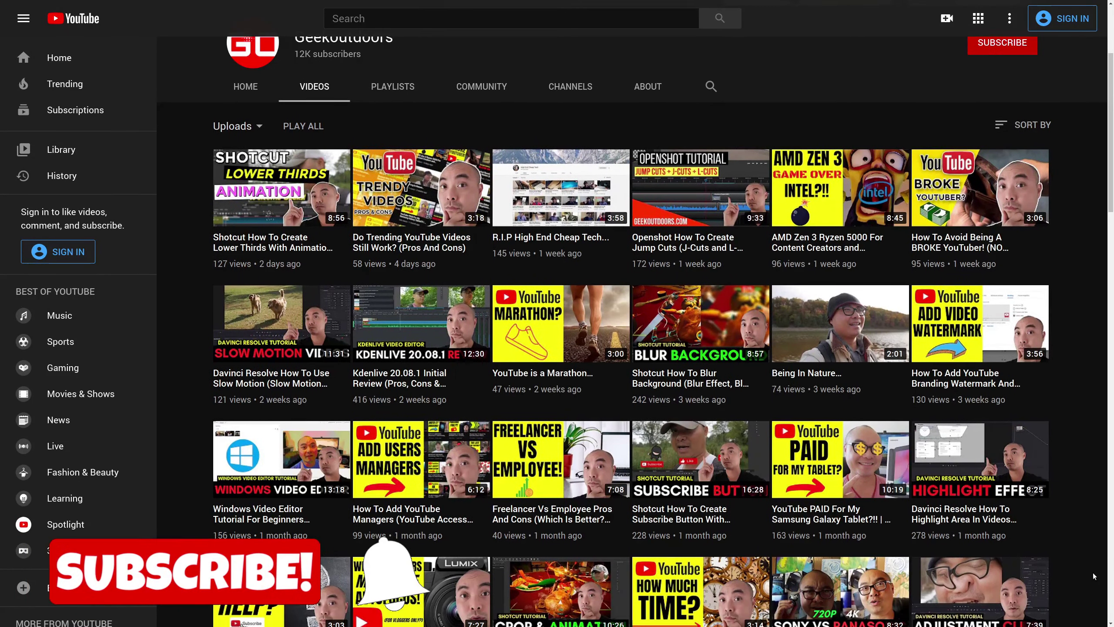
scroll(1093, 573, down, 1)
scroll(1093, 573, down, 1)
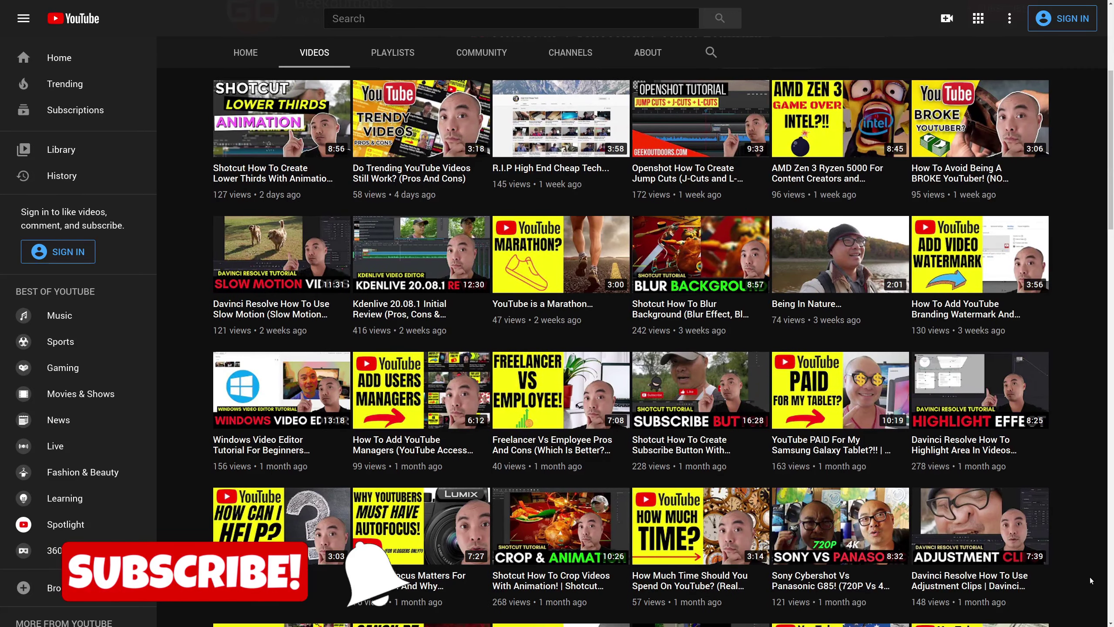
scroll(1090, 577, down, 1)
scroll(1090, 577, down, 1)
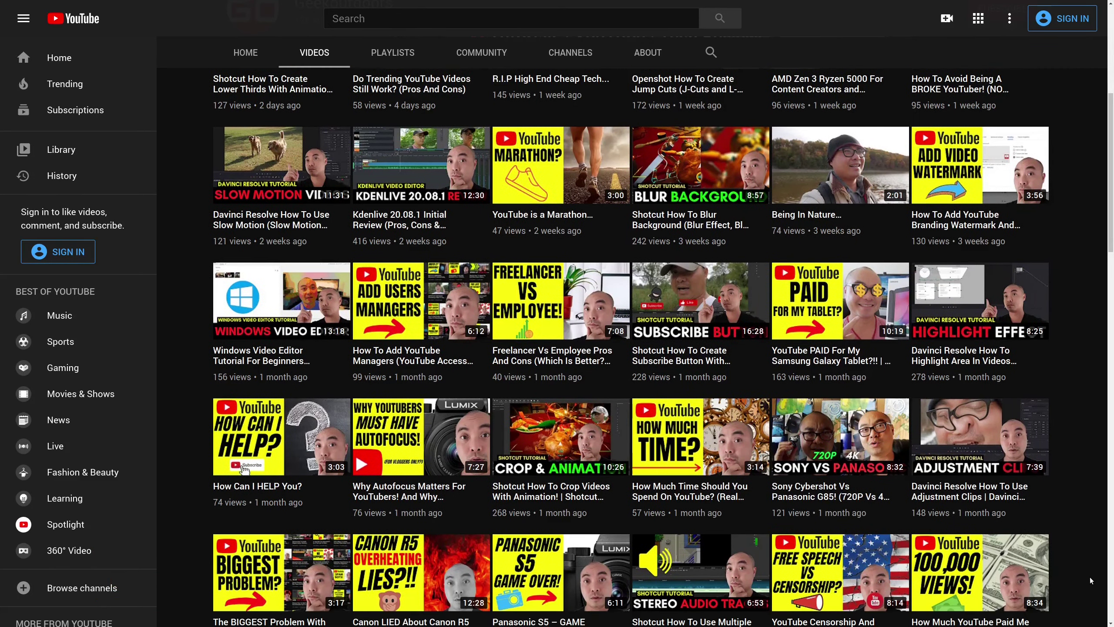
scroll(1090, 576, down, 2)
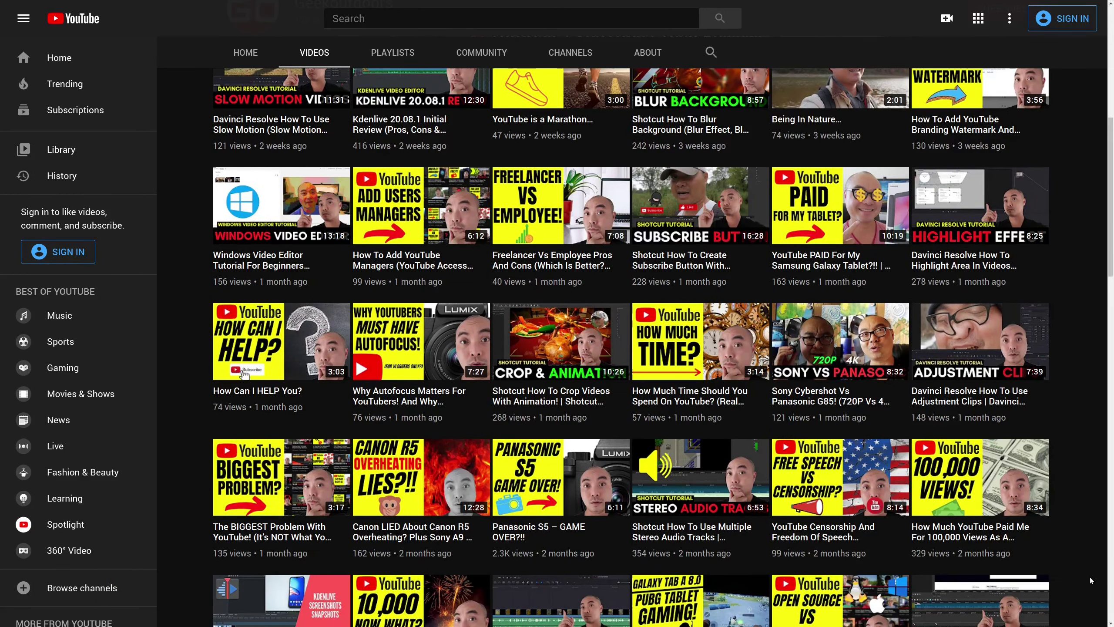
scroll(1089, 577, down, 2)
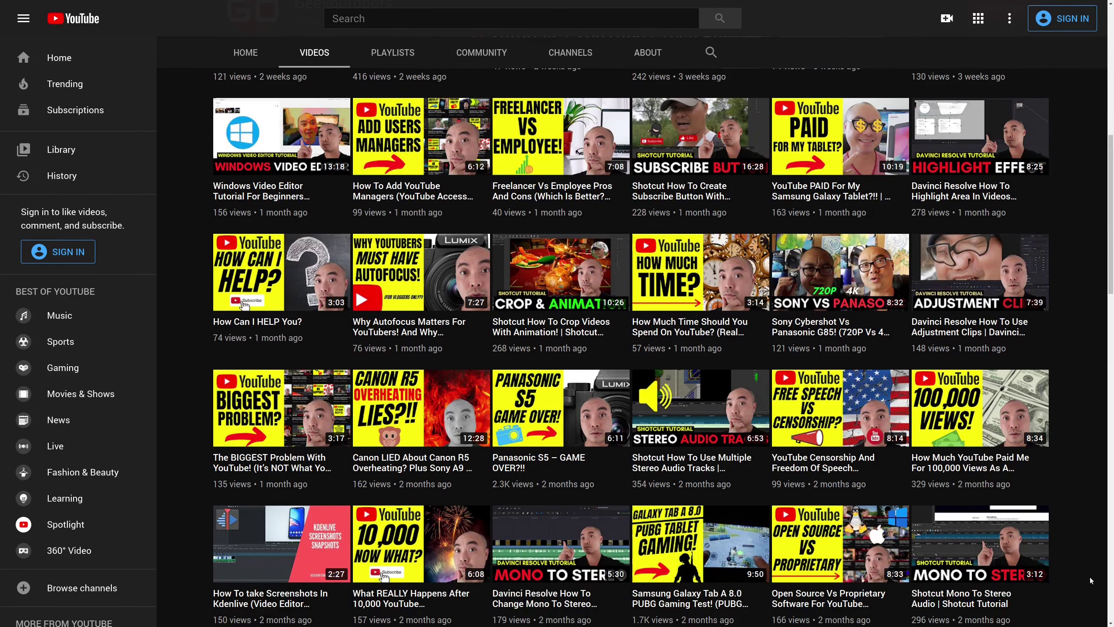
scroll(1090, 576, down, 1)
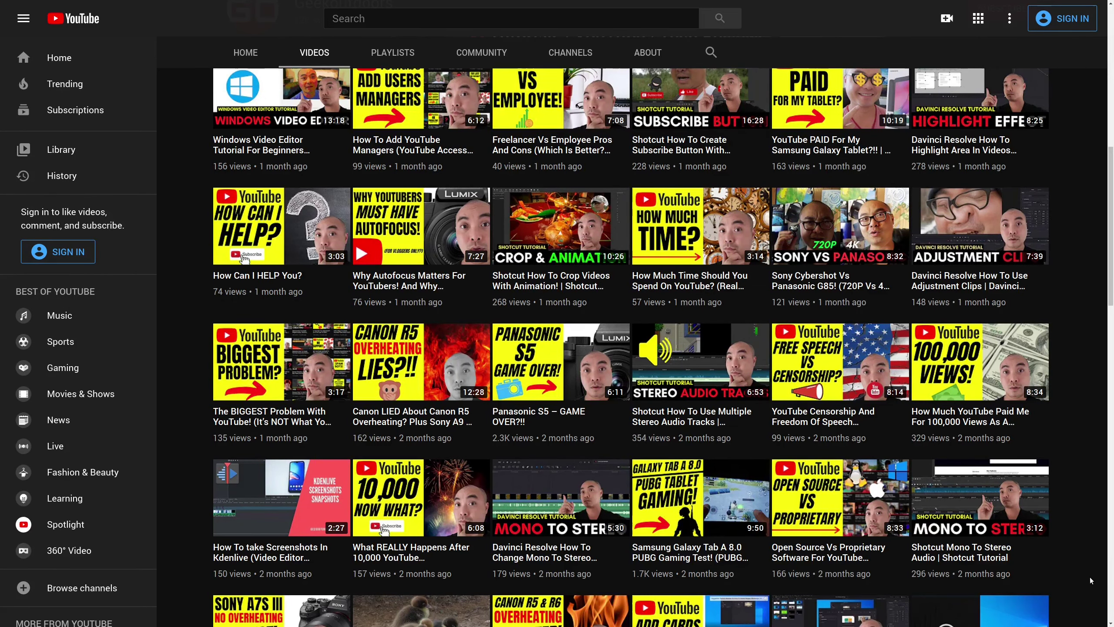
scroll(1090, 577, down, 1)
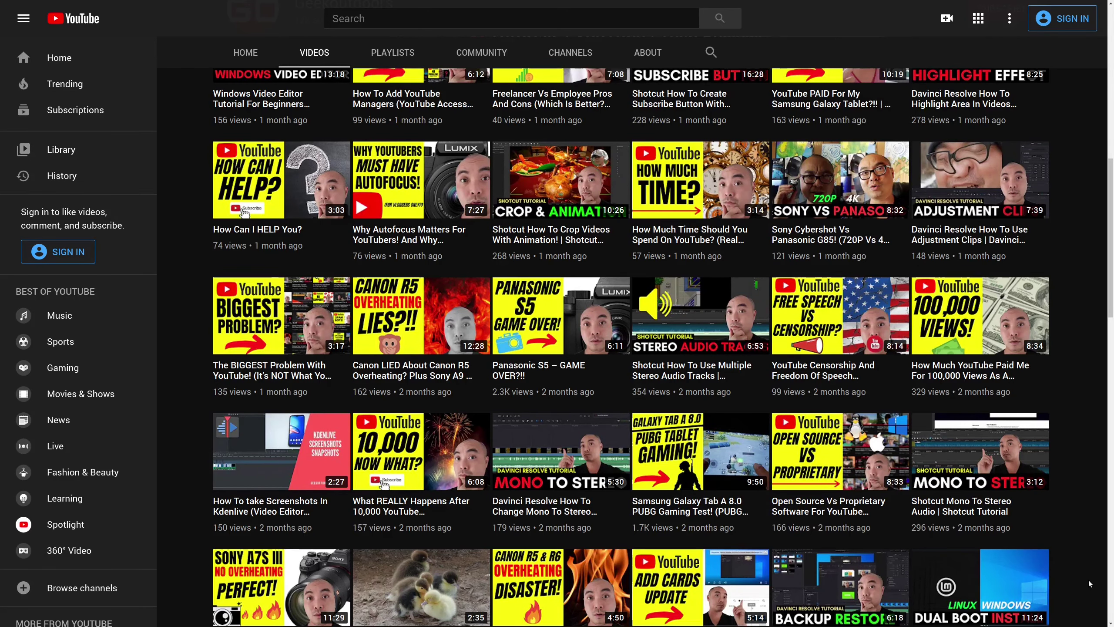
scroll(1088, 580, down, 1)
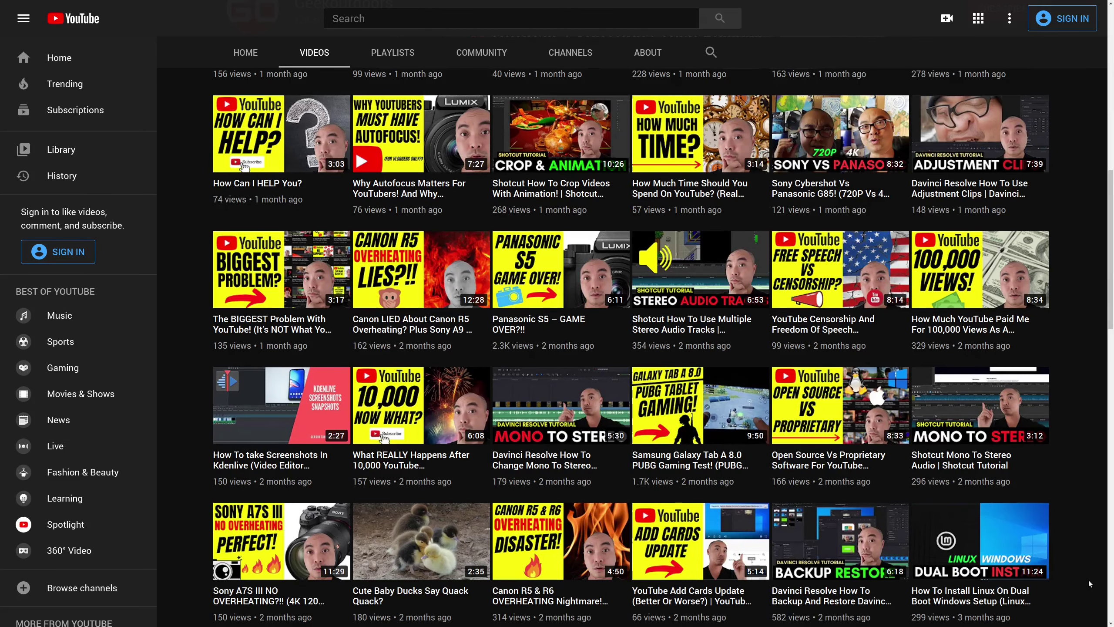
scroll(1088, 580, down, 2)
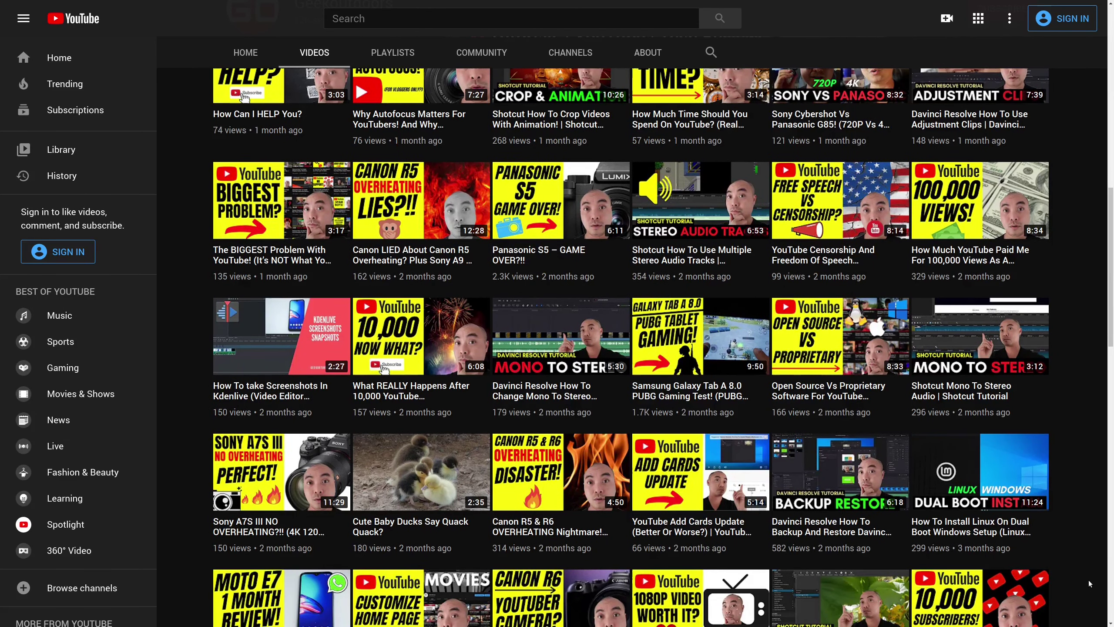
scroll(1088, 580, down, 1)
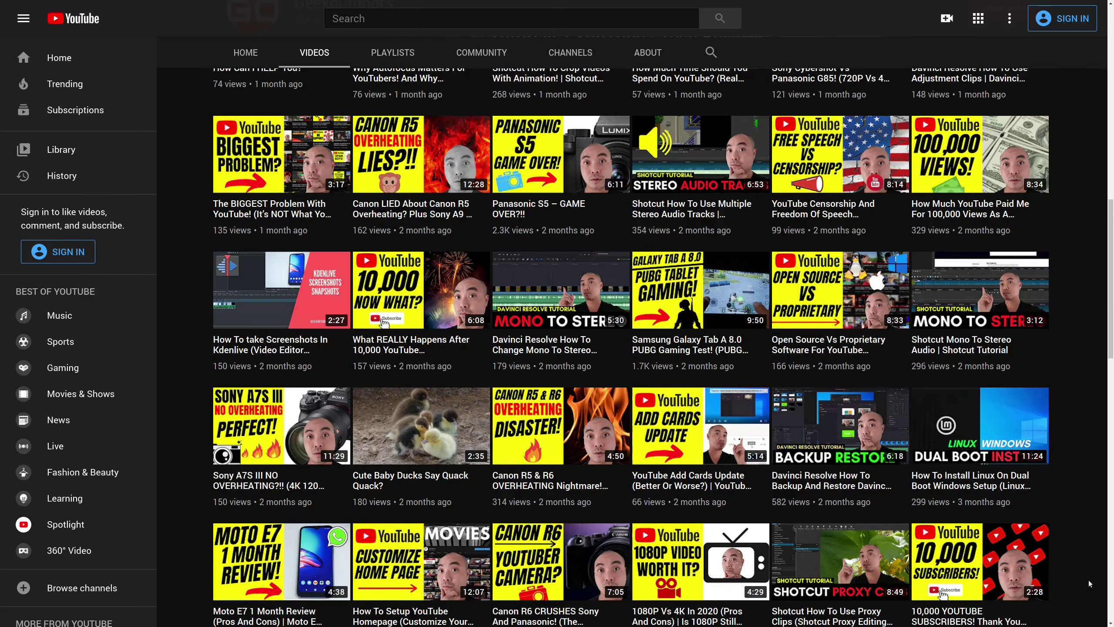
scroll(1088, 580, down, 1)
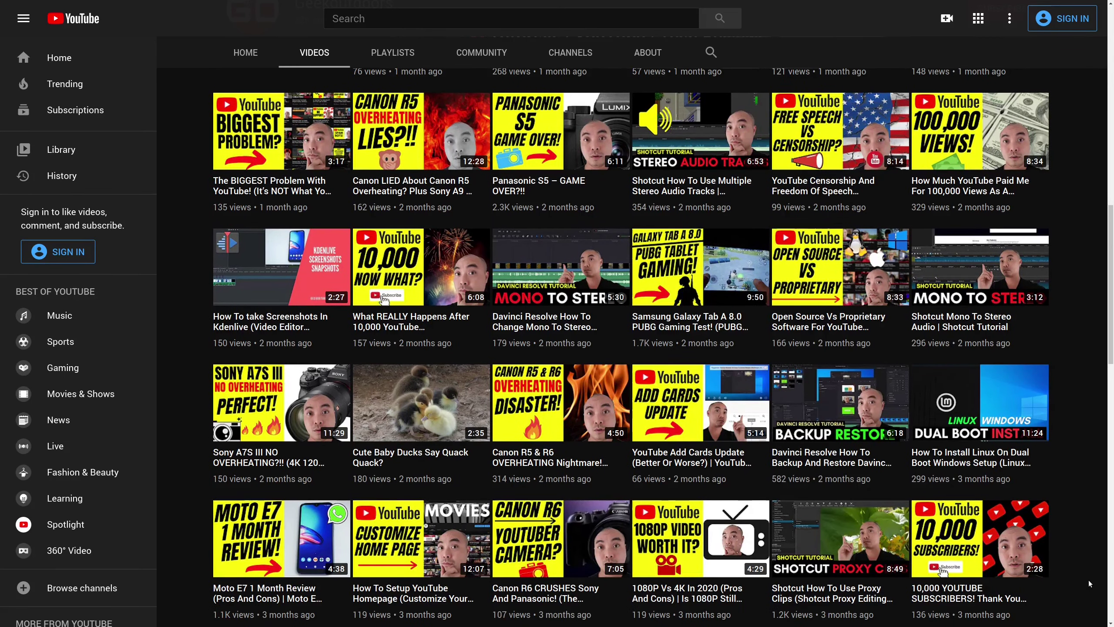
scroll(1088, 580, down, 1)
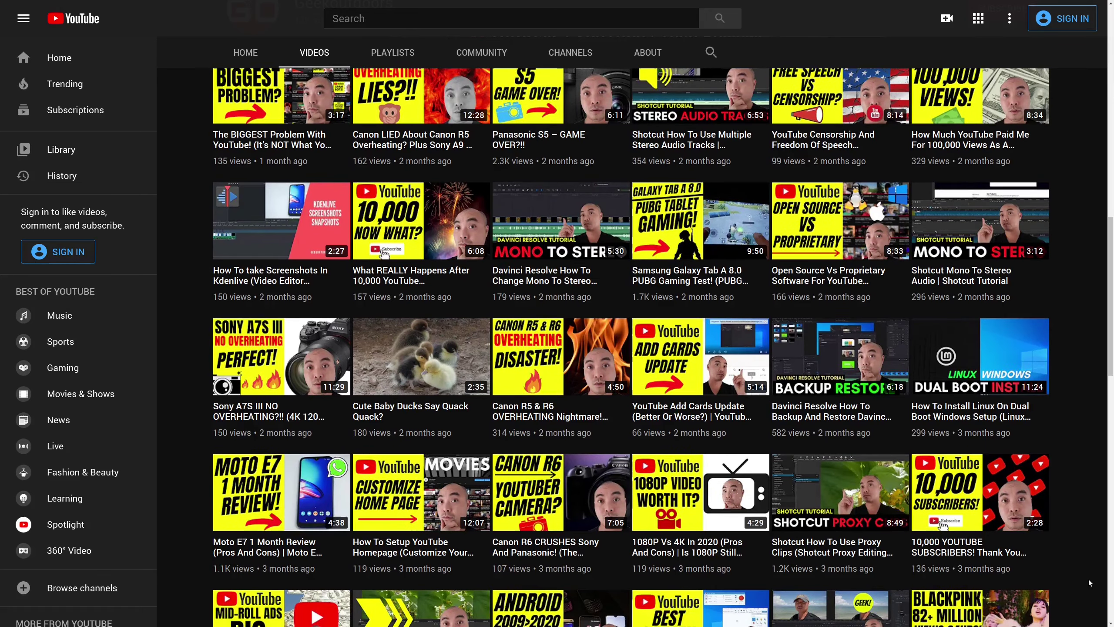
scroll(1088, 580, down, 1)
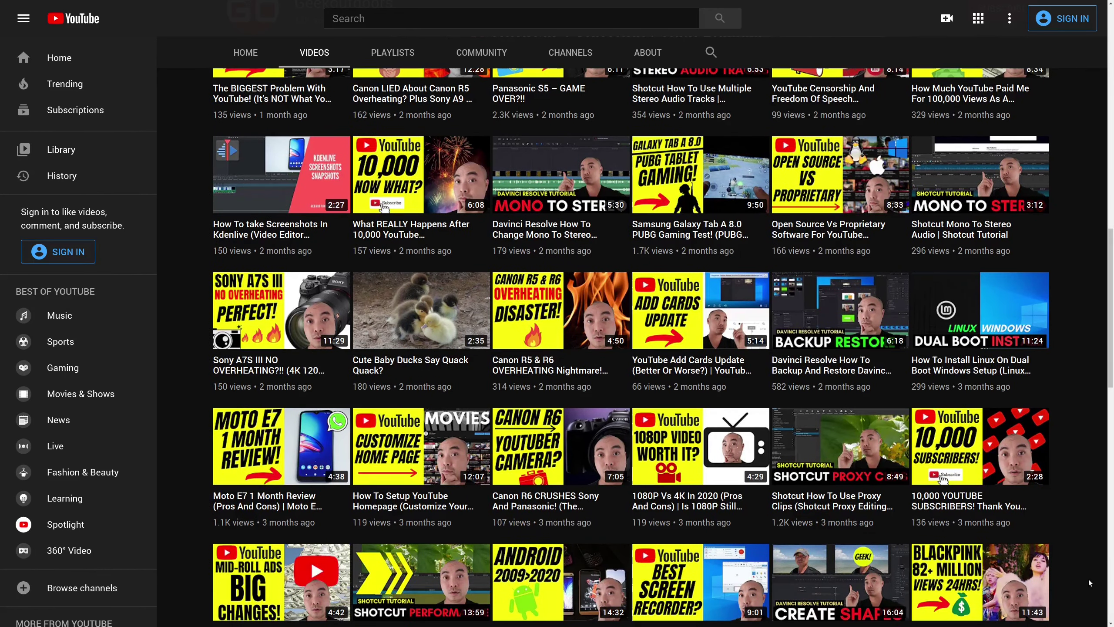
scroll(1088, 579, down, 1)
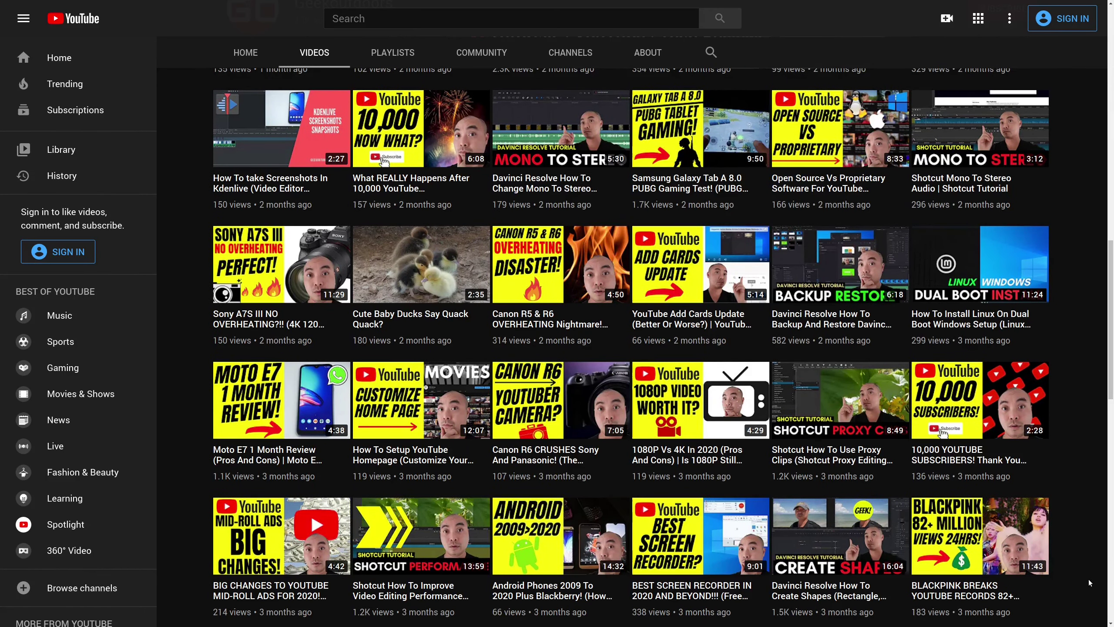
scroll(1087, 583, down, 1)
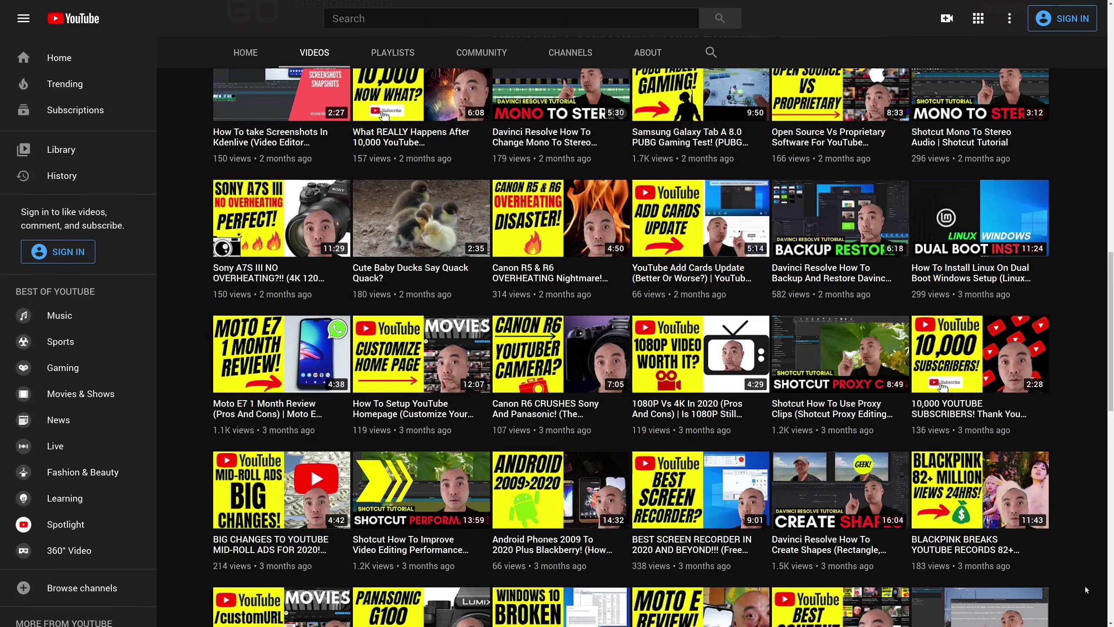
scroll(1086, 590, down, 1)
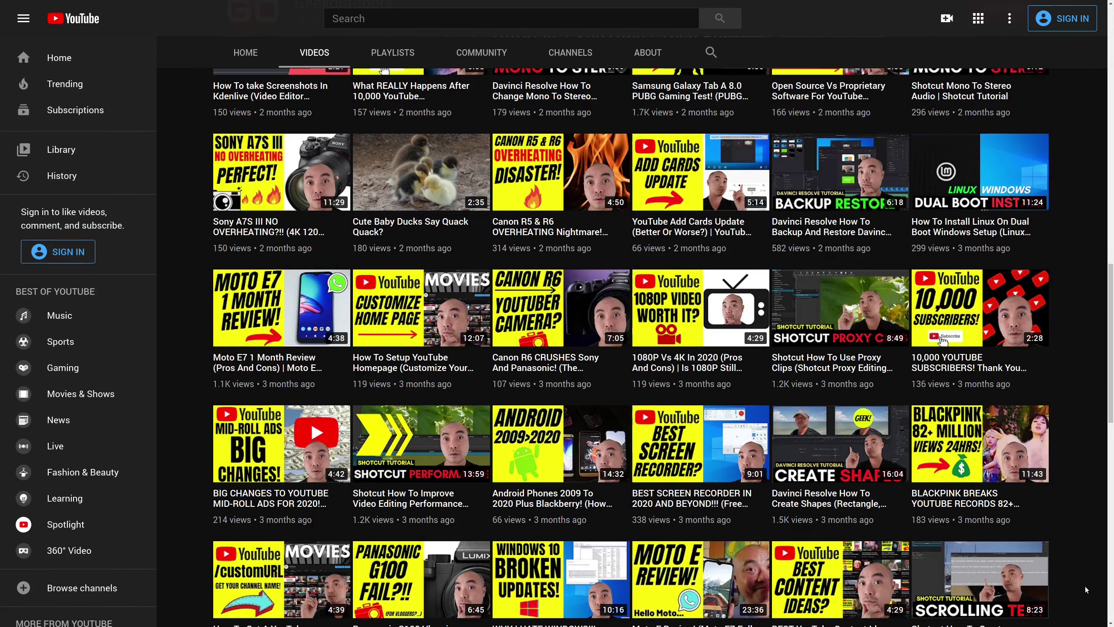
scroll(1085, 586, down, 1)
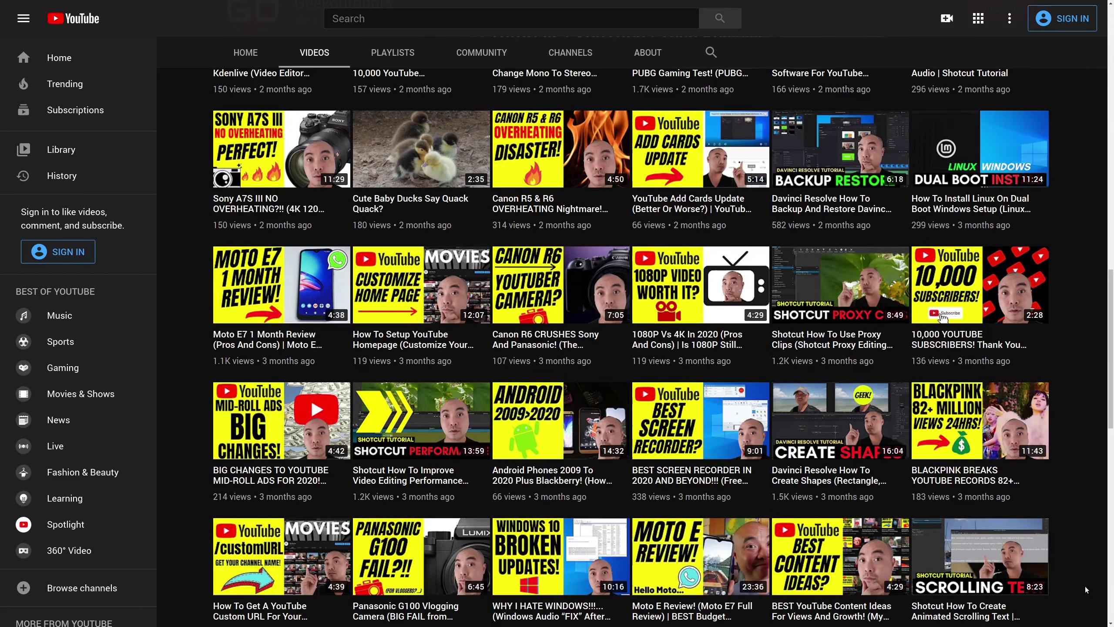
scroll(1084, 586, down, 2)
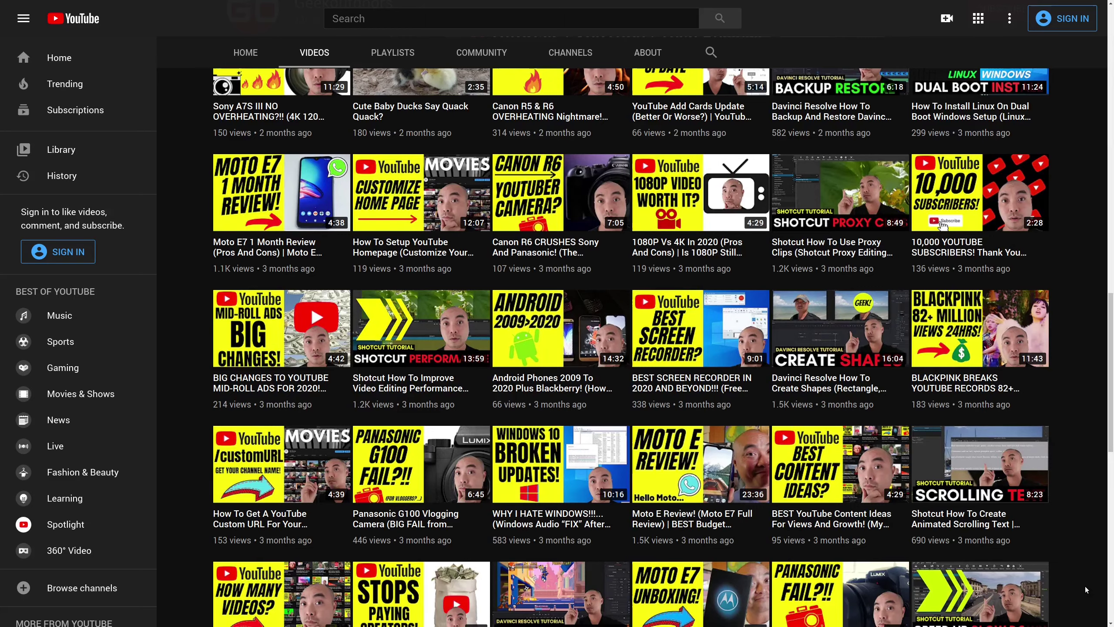
scroll(1085, 586, down, 1)
scroll(1085, 586, down, 3)
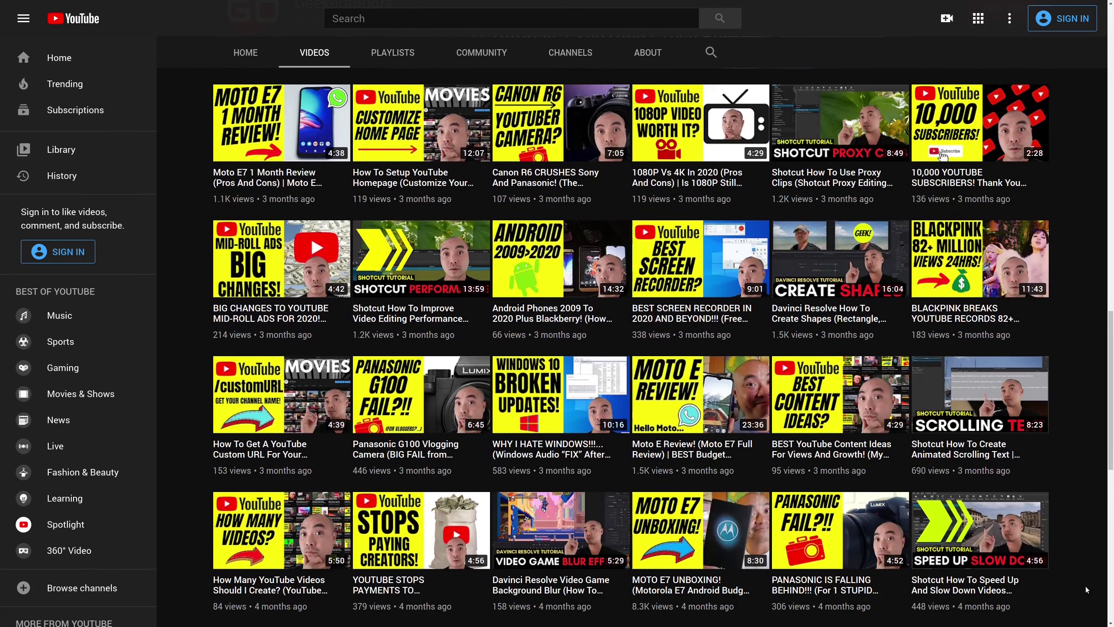
scroll(1085, 586, down, 1)
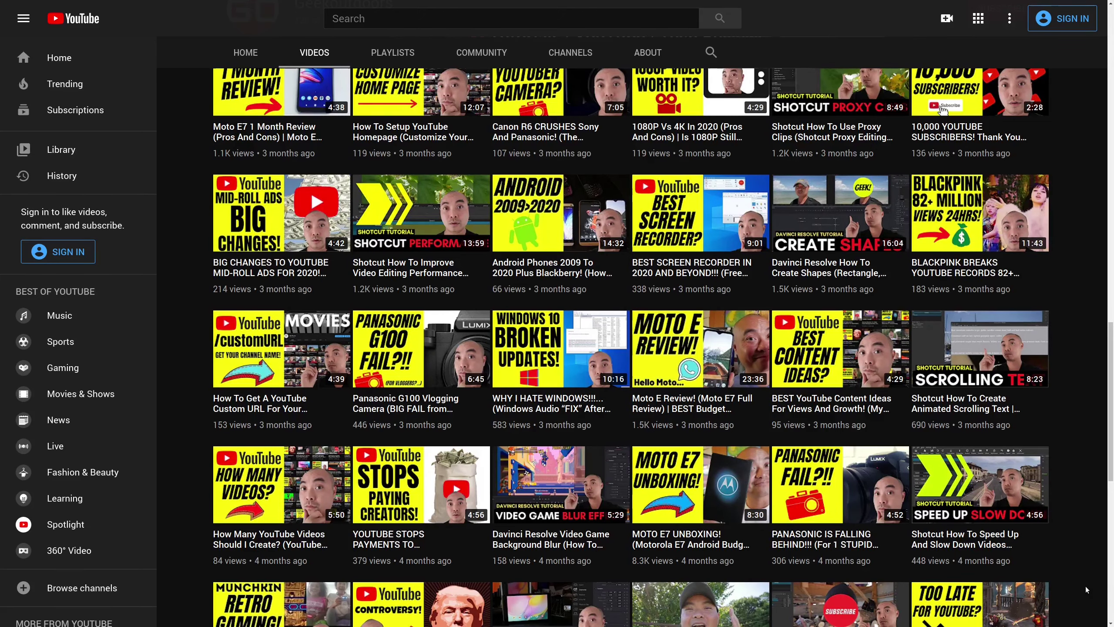
scroll(1086, 586, down, 2)
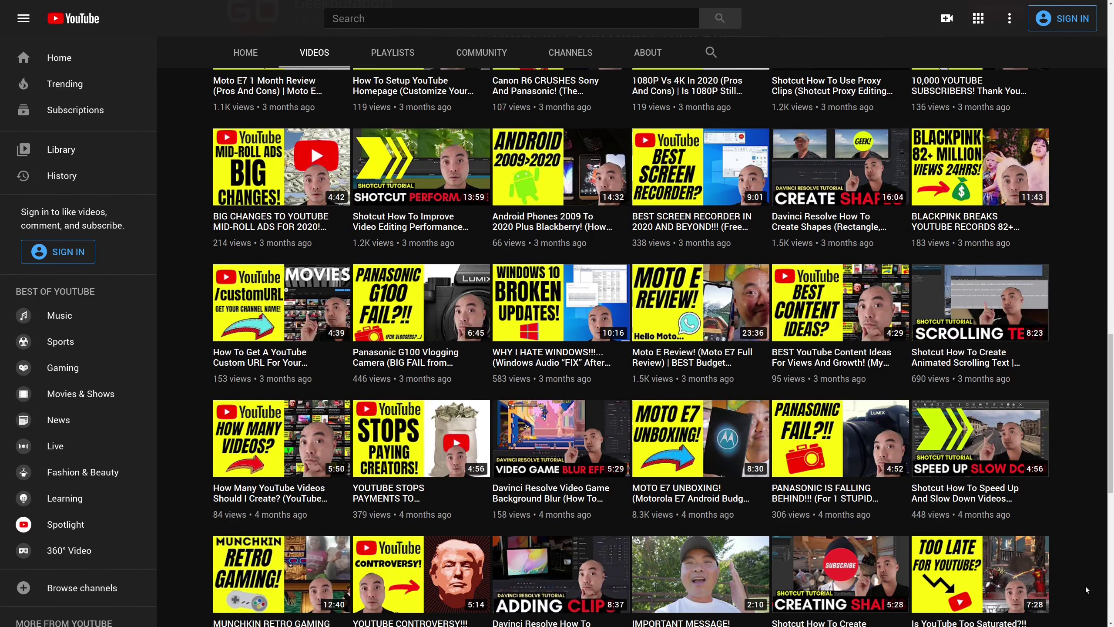
scroll(1086, 586, down, 2)
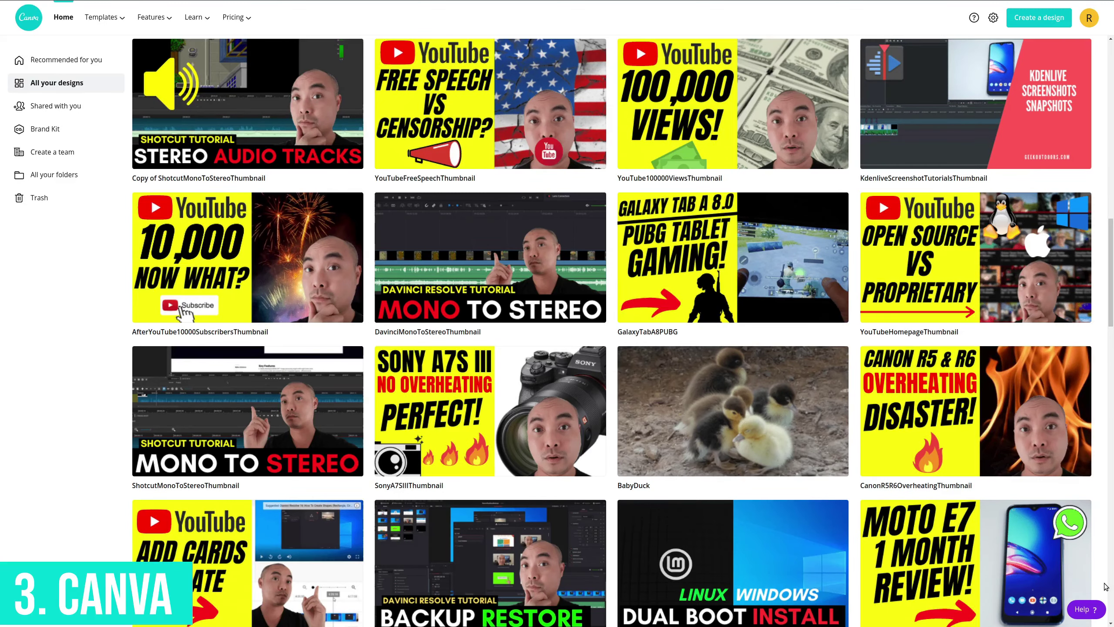
Step: Scroll down through the saved YouTube thumbnail designs on Canva's All your designs page
scroll(1105, 587, down, 1)
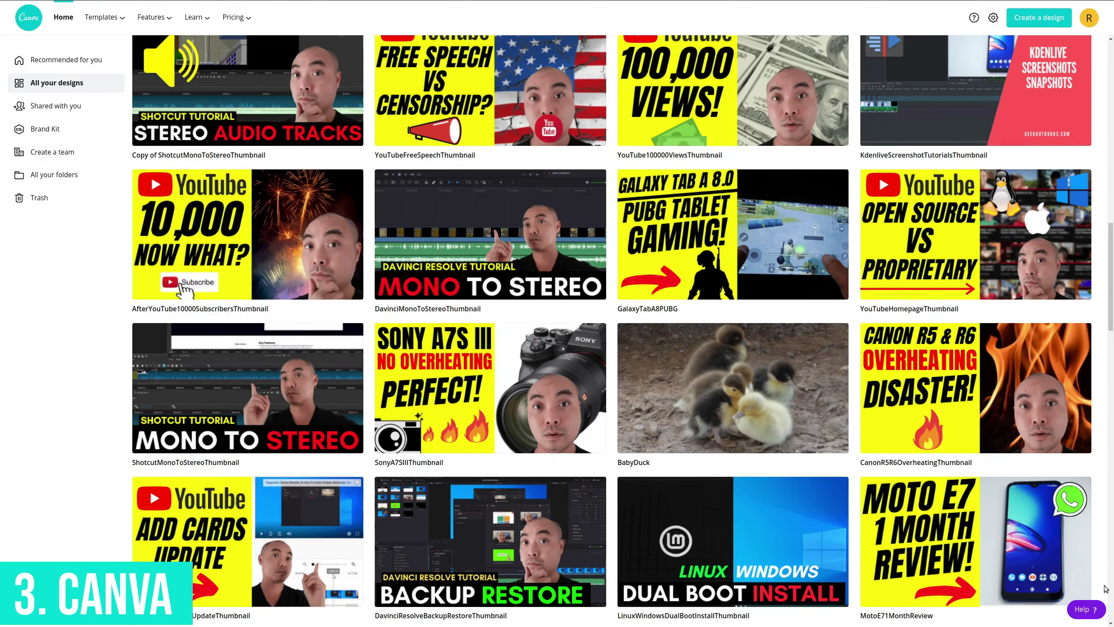
scroll(1105, 588, down, 3)
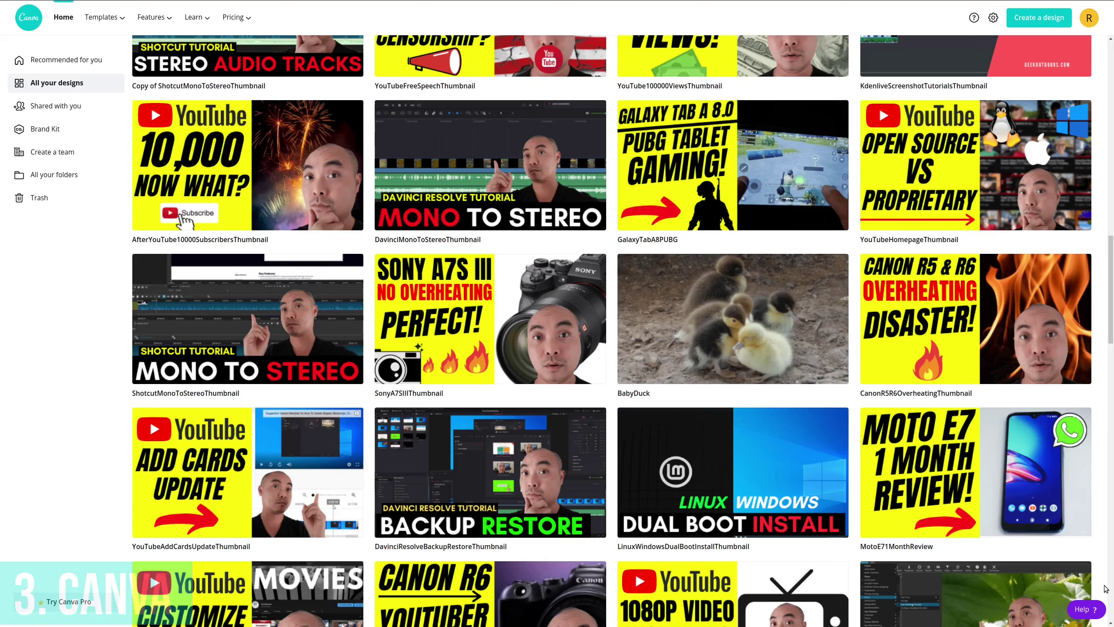
scroll(1105, 588, down, 2)
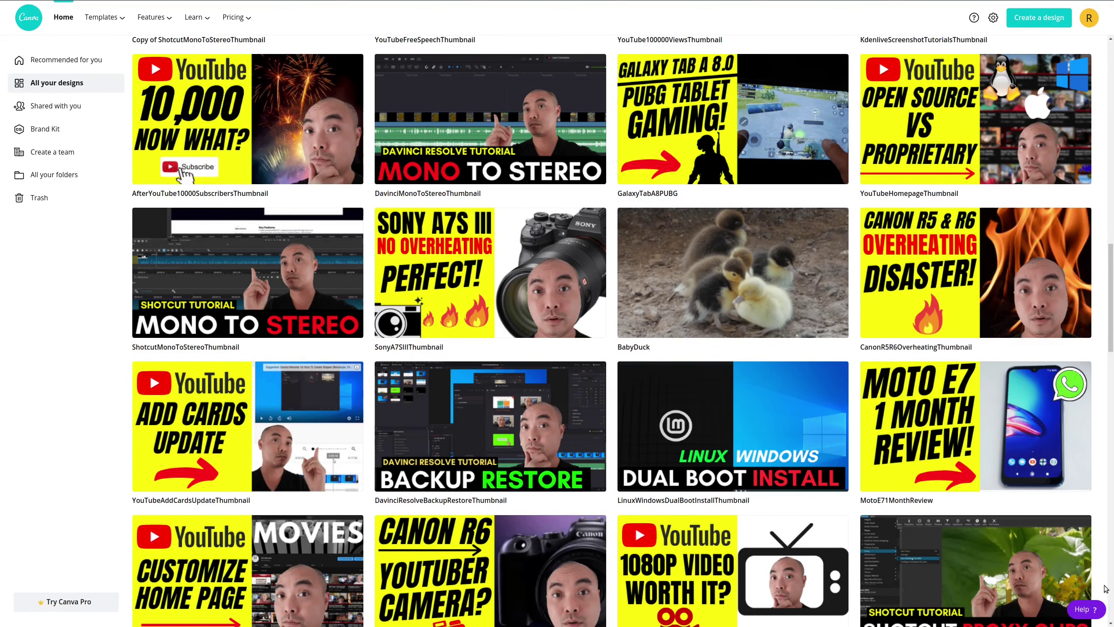
scroll(1105, 588, down, 1)
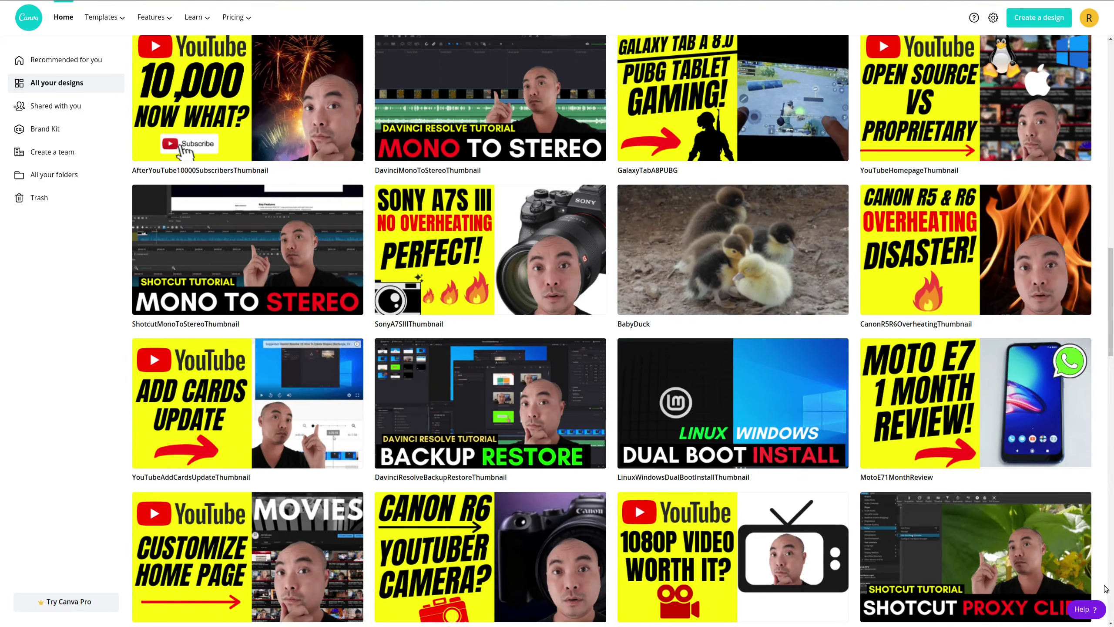
scroll(1106, 588, down, 1)
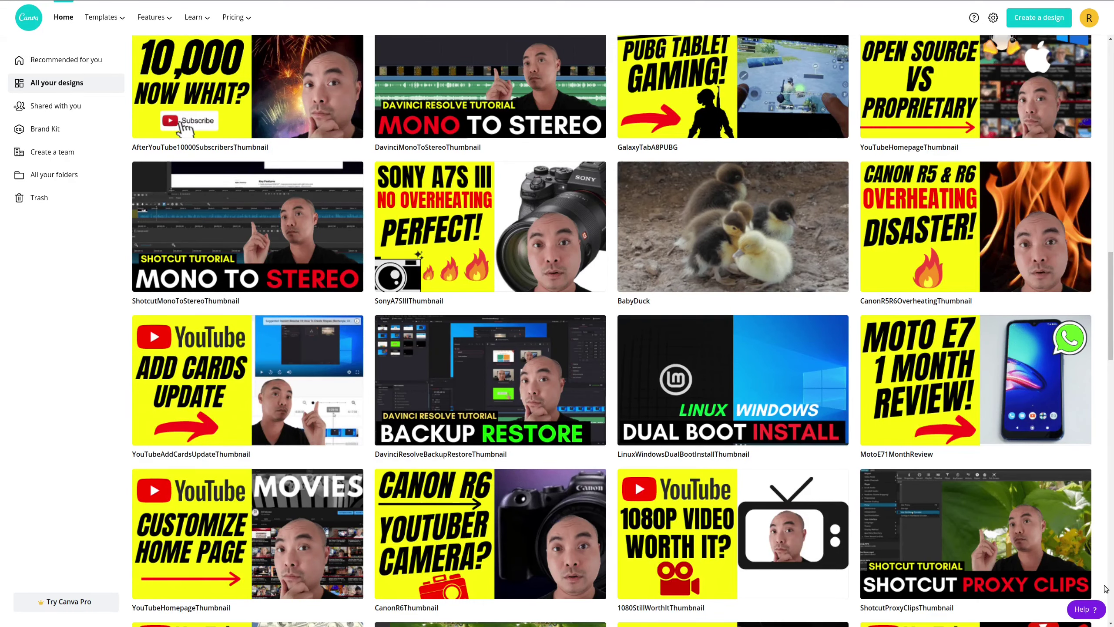
scroll(1106, 588, down, 2)
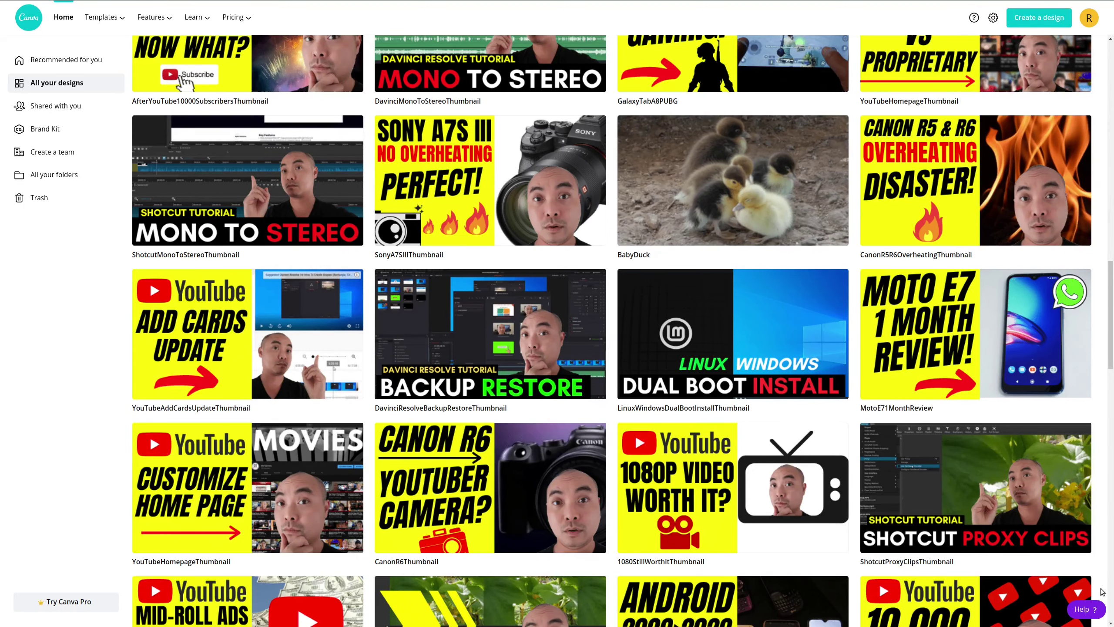
scroll(1102, 592, down, 1)
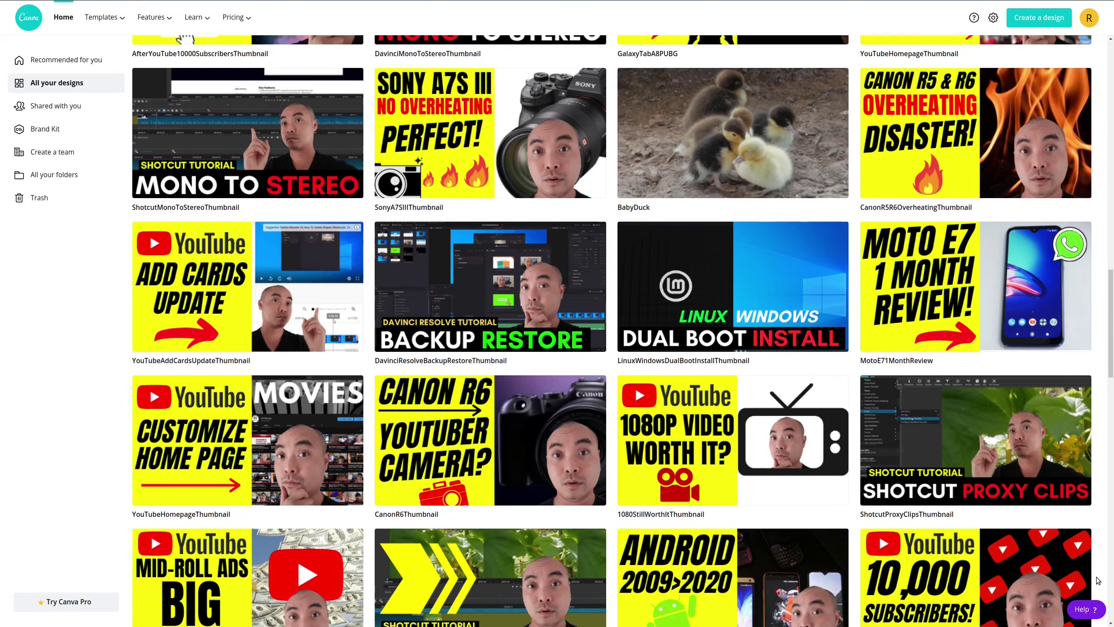
scroll(1097, 583, down, 1)
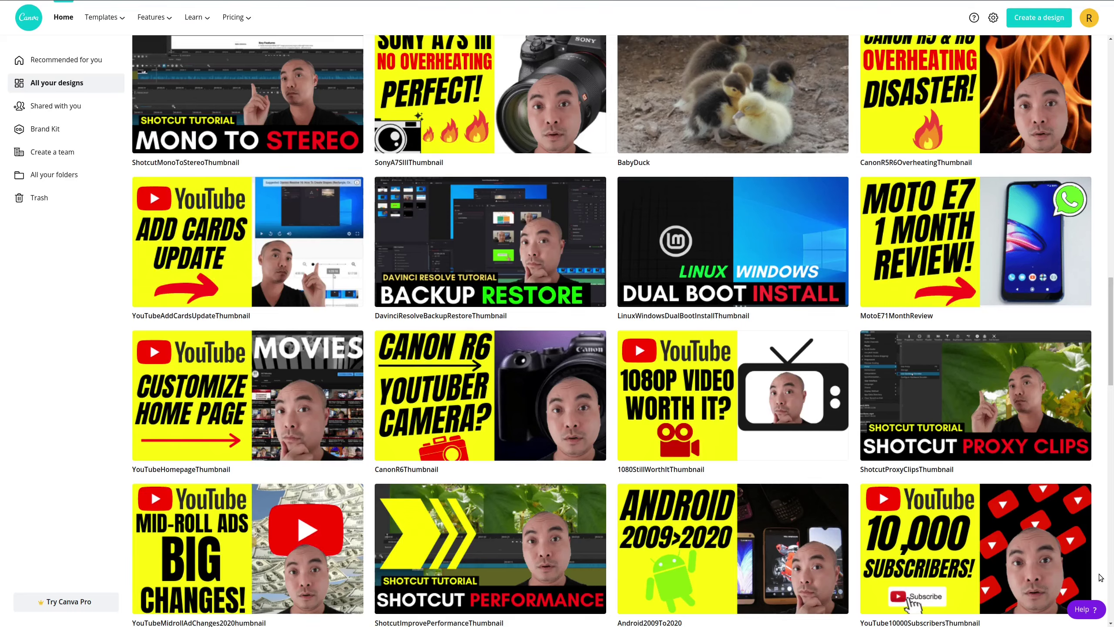
scroll(1101, 577, down, 1)
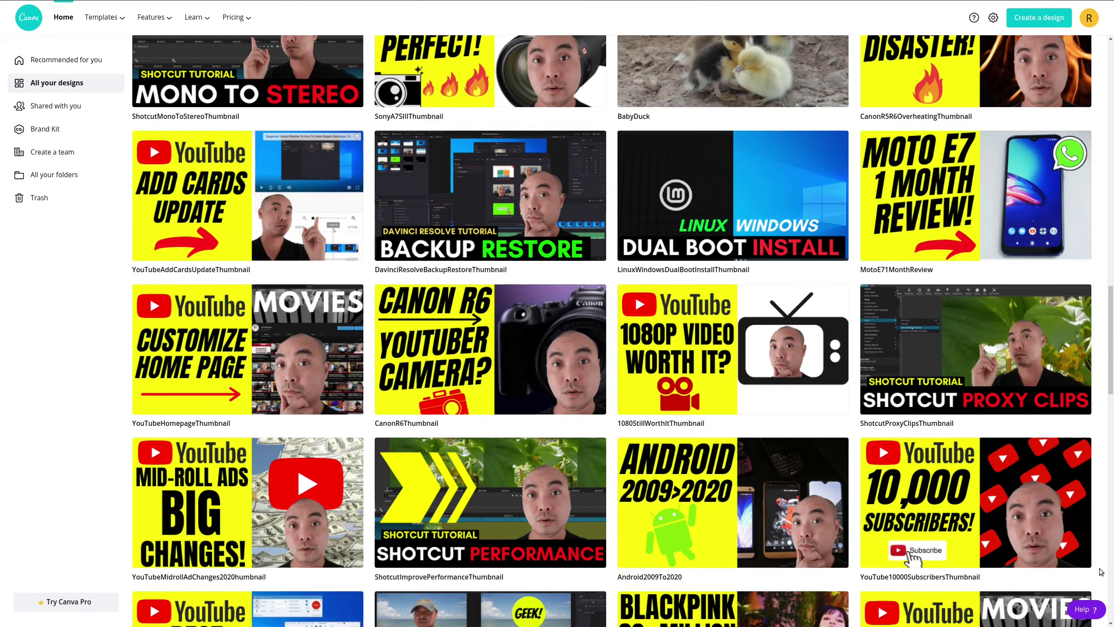
scroll(1101, 572, down, 1)
scroll(1100, 572, down, 1)
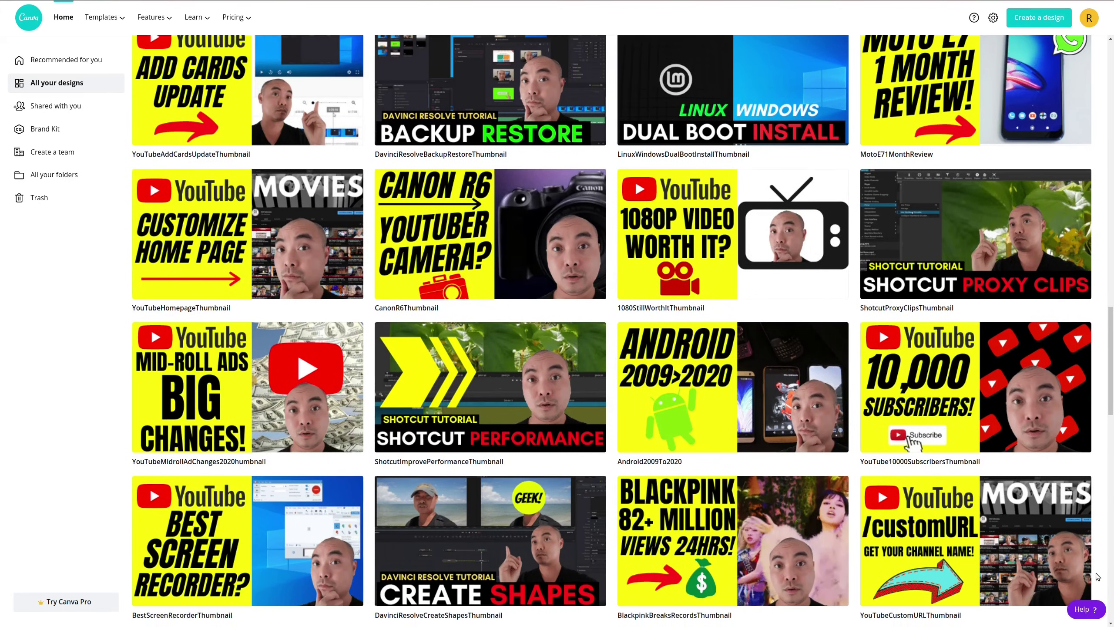
scroll(1099, 576, down, 2)
scroll(1099, 576, down, 2)
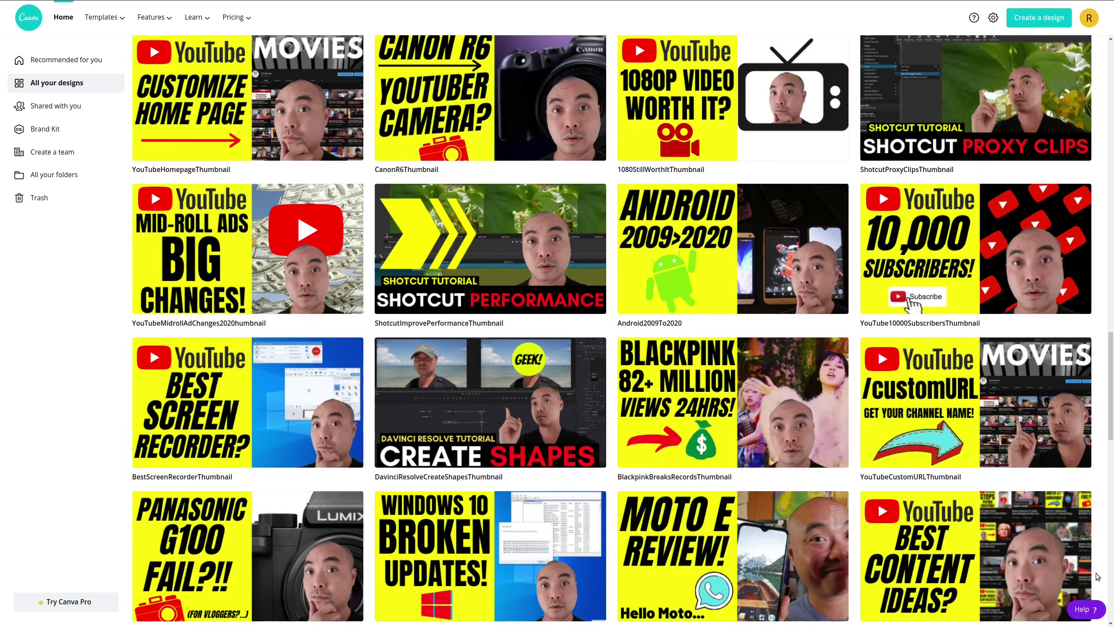
scroll(1098, 576, down, 2)
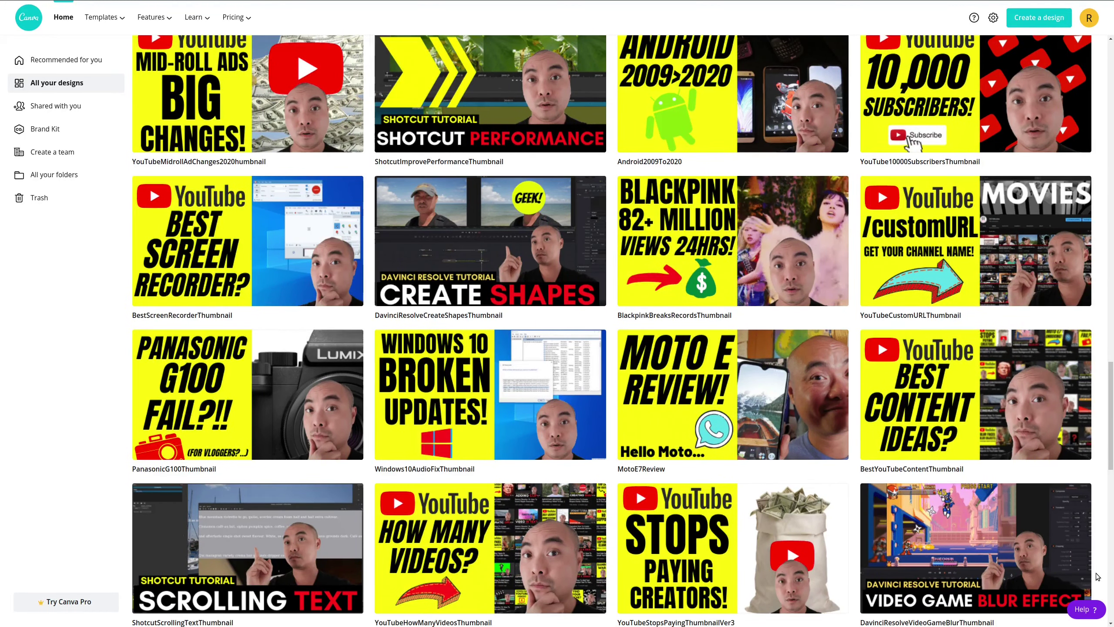
scroll(1098, 577, down, 1)
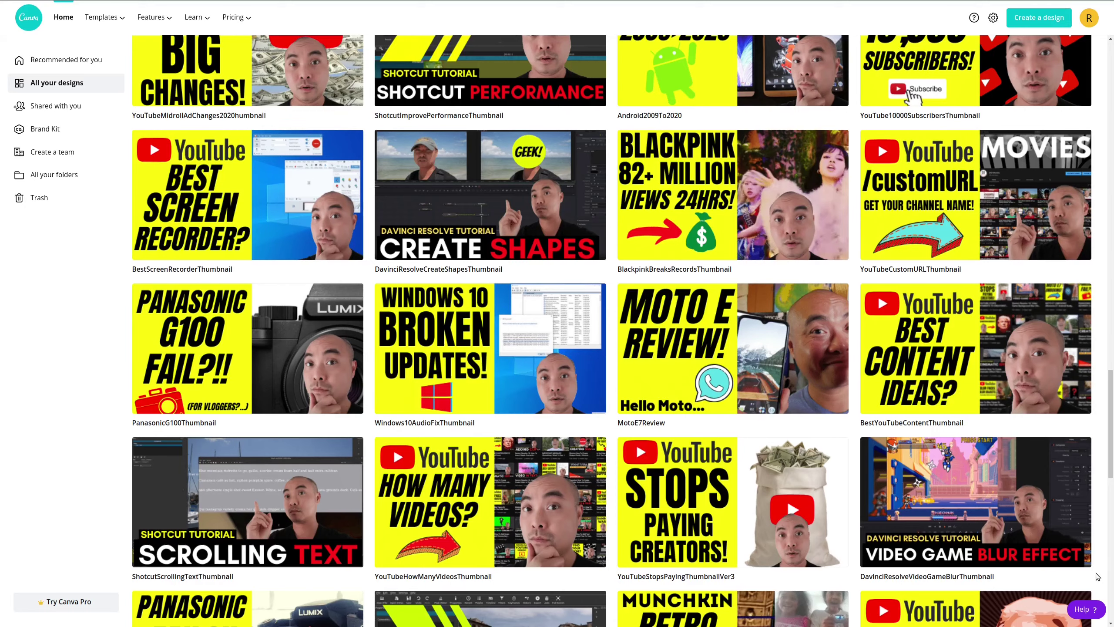
scroll(1098, 576, down, 1)
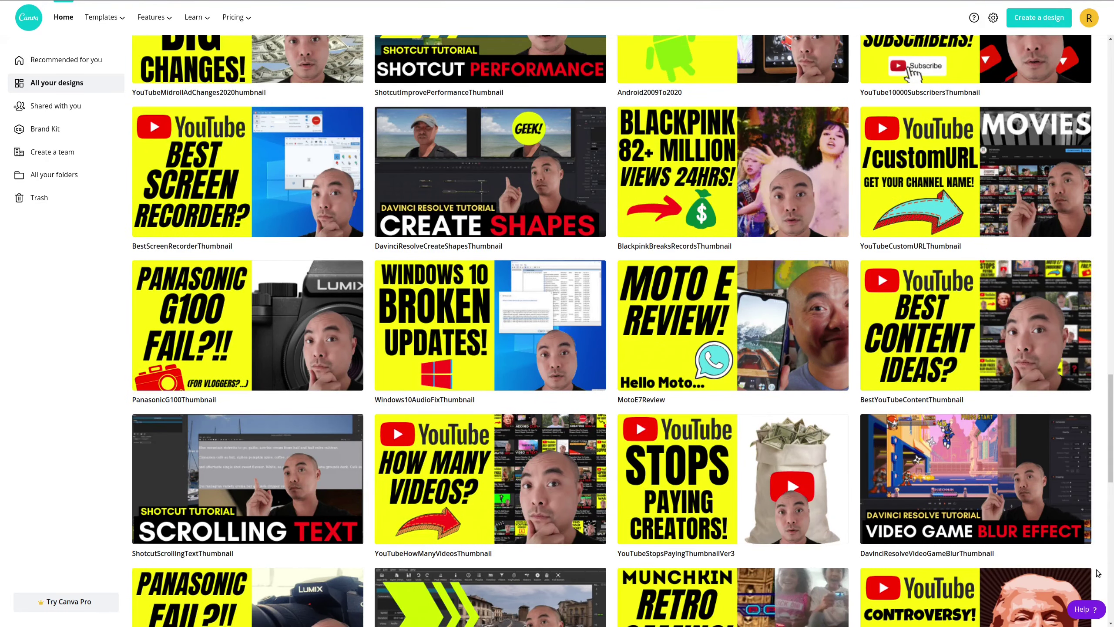
scroll(1100, 569, down, 2)
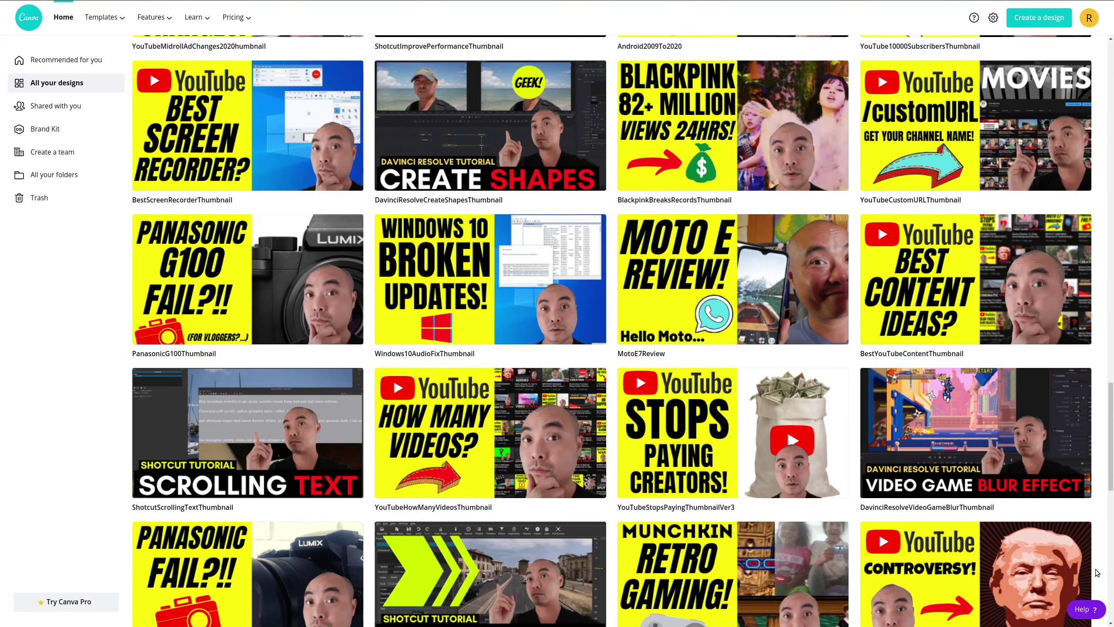
scroll(1095, 570, down, 1)
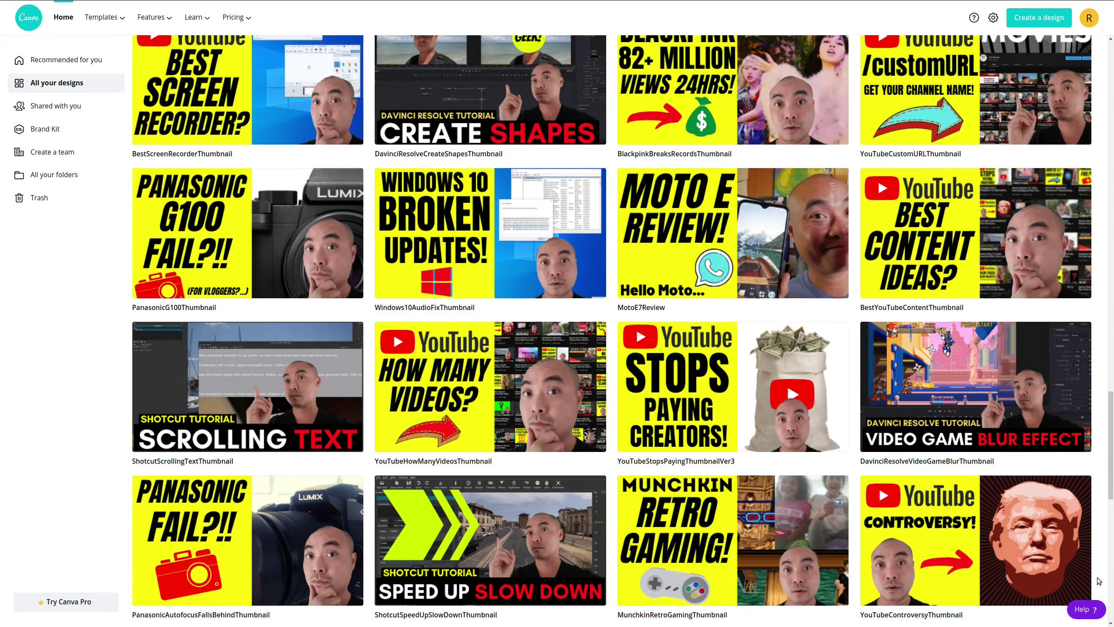
scroll(1099, 580, down, 2)
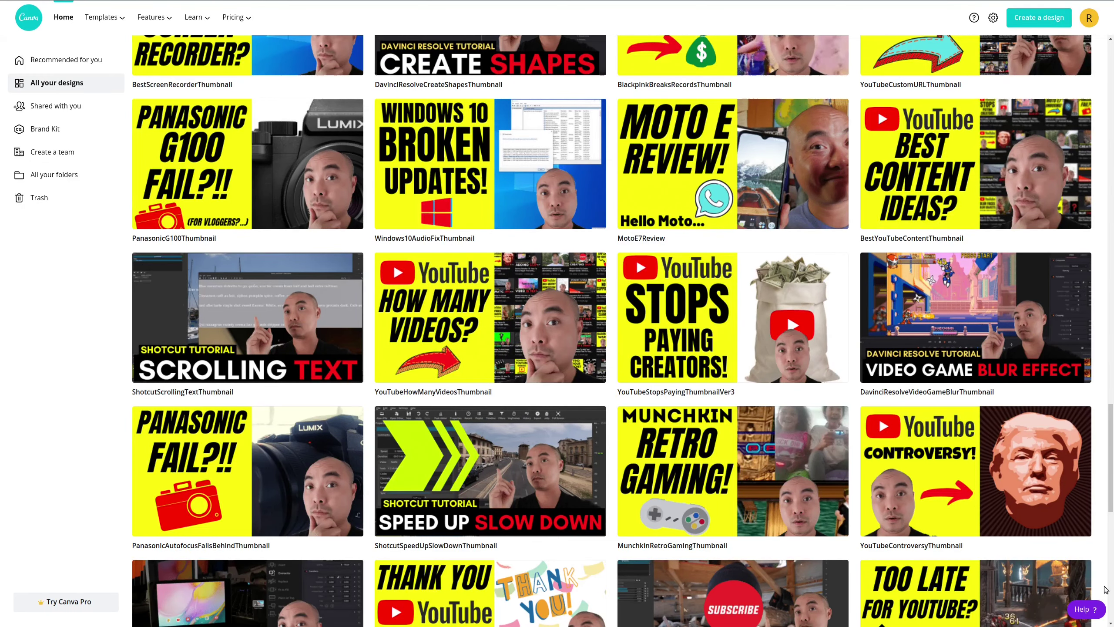
scroll(1100, 592, down, 1)
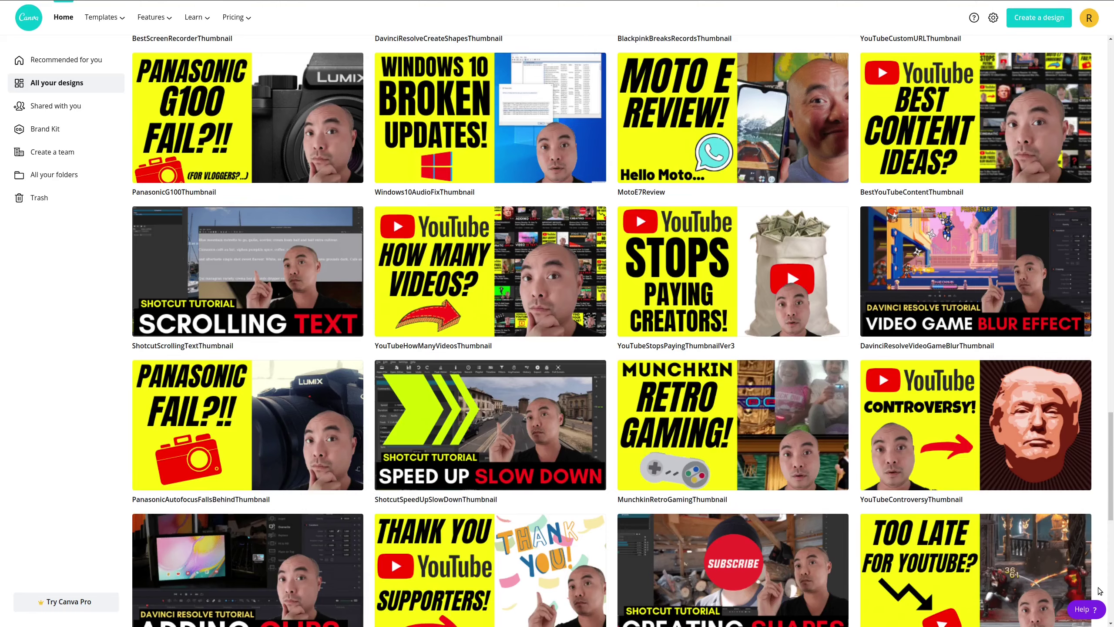
scroll(1099, 590, down, 2)
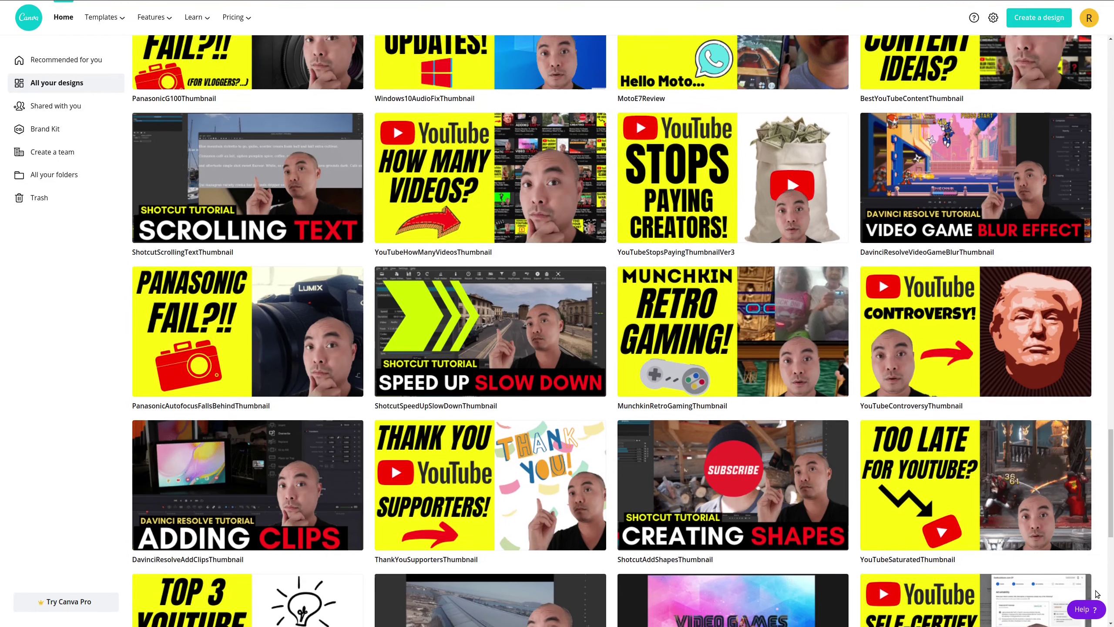
scroll(1098, 593, down, 1)
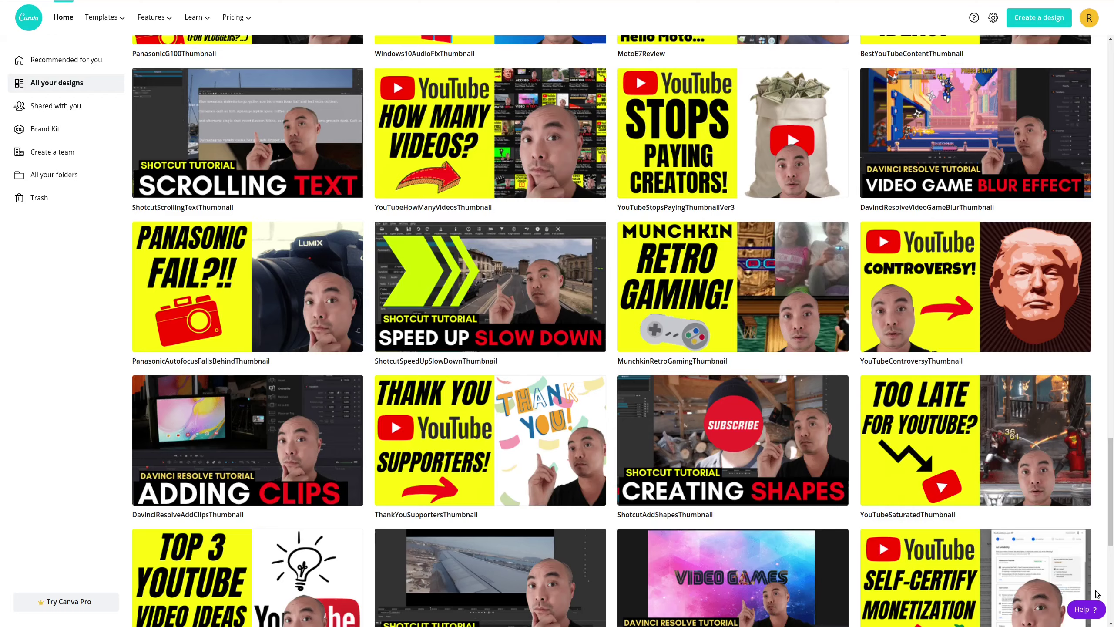
scroll(1098, 593, down, 1)
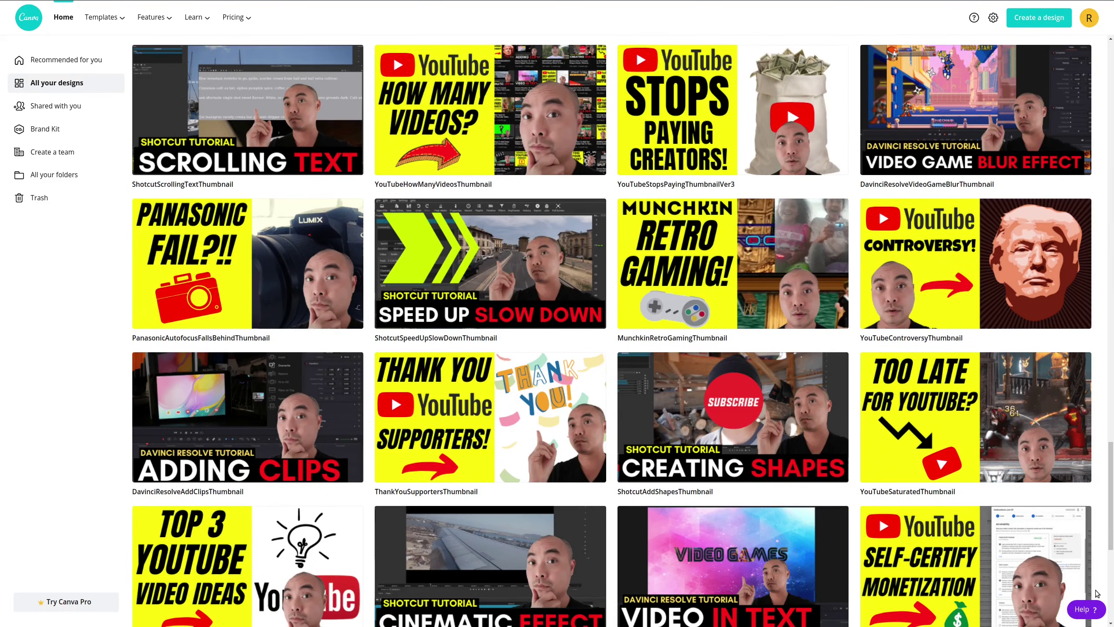
scroll(1097, 593, down, 1)
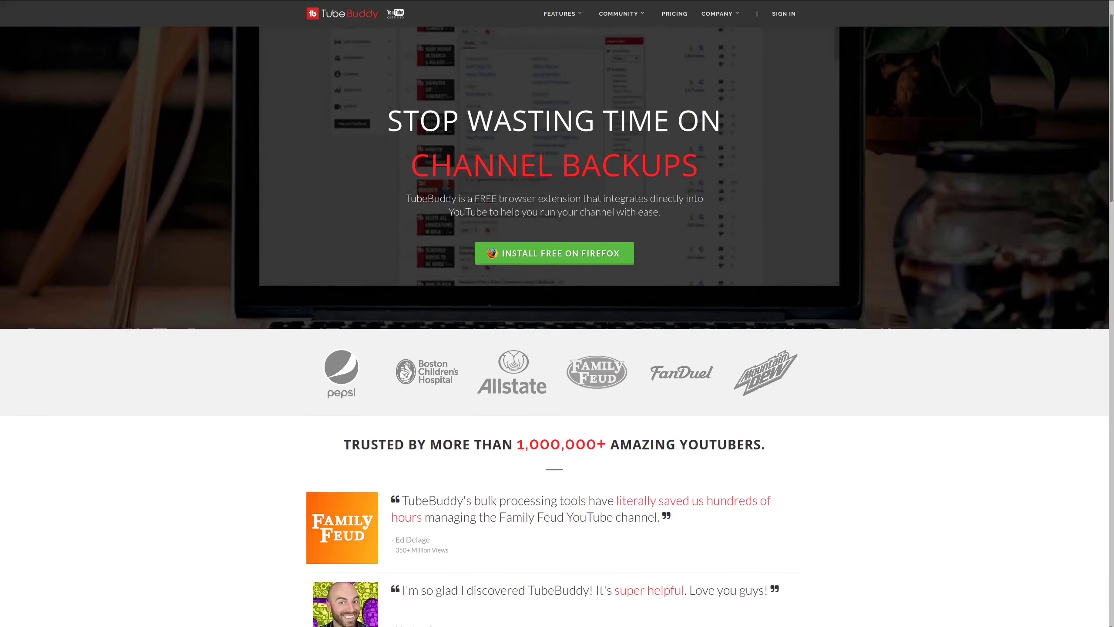
Step: Scroll the TubeBuddy homepage past the creator testimonials to the Work within YouTube section
scroll(557, 325, down, 2)
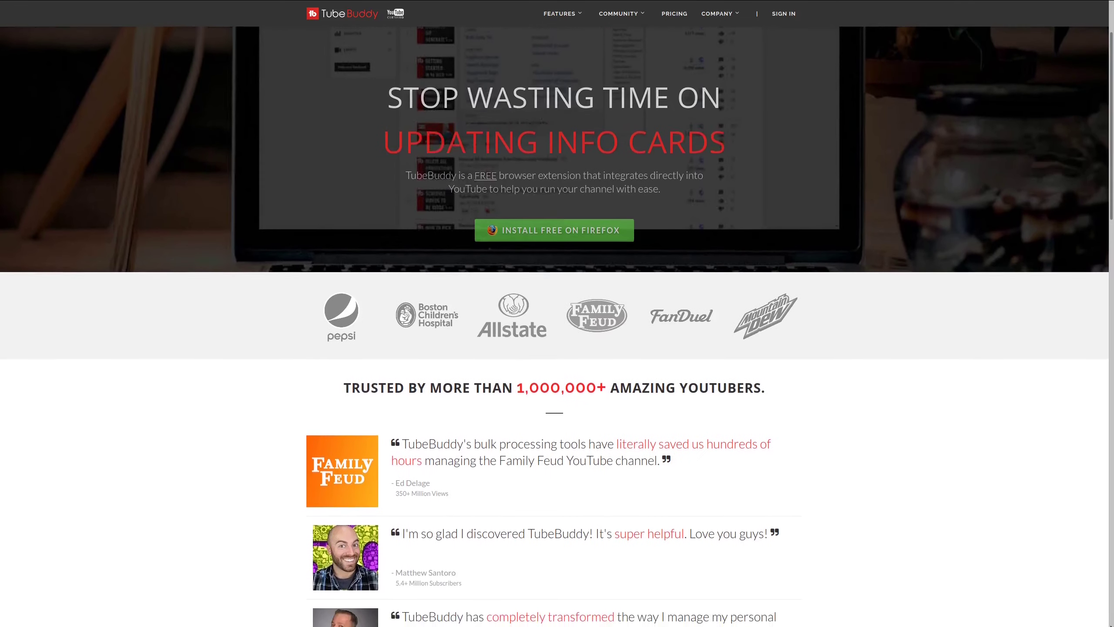
scroll(557, 313, down, 4)
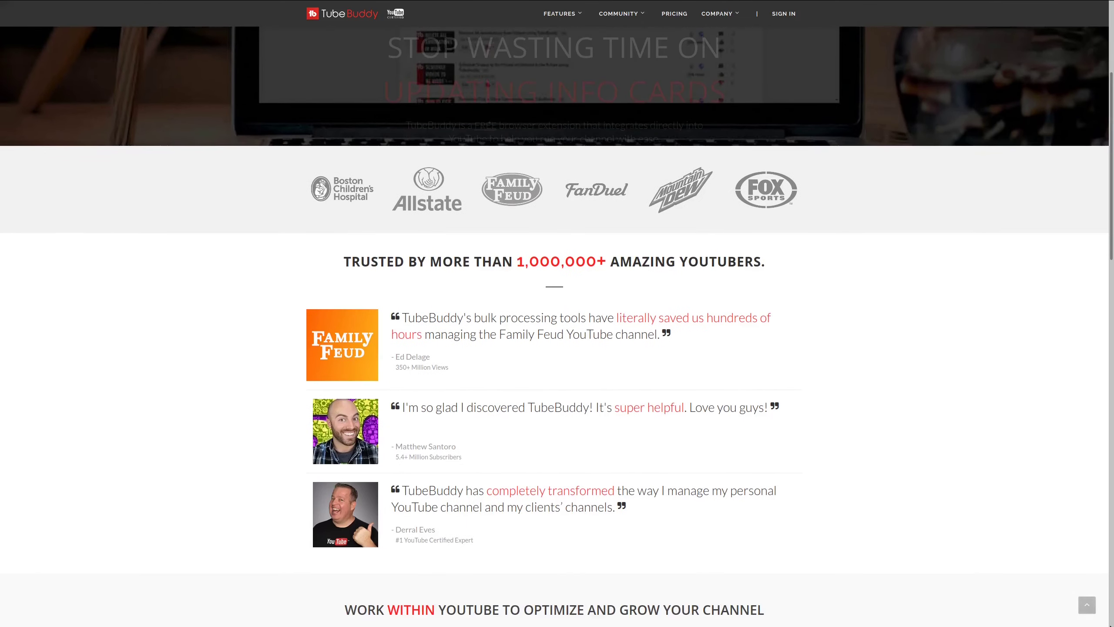
scroll(557, 324, down, 3)
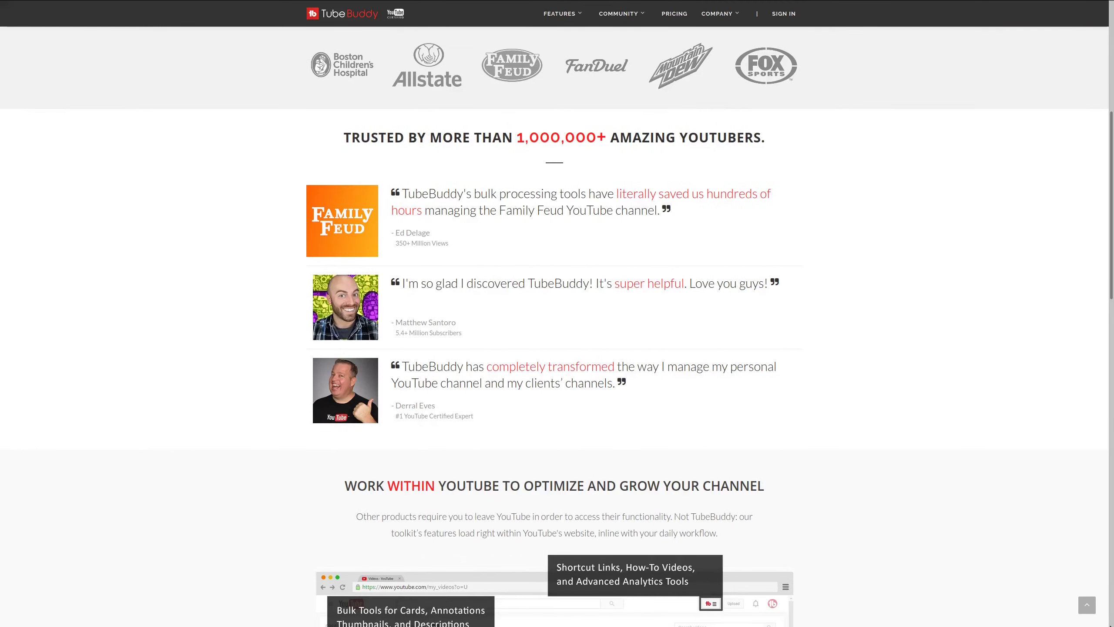
scroll(557, 314, down, 8)
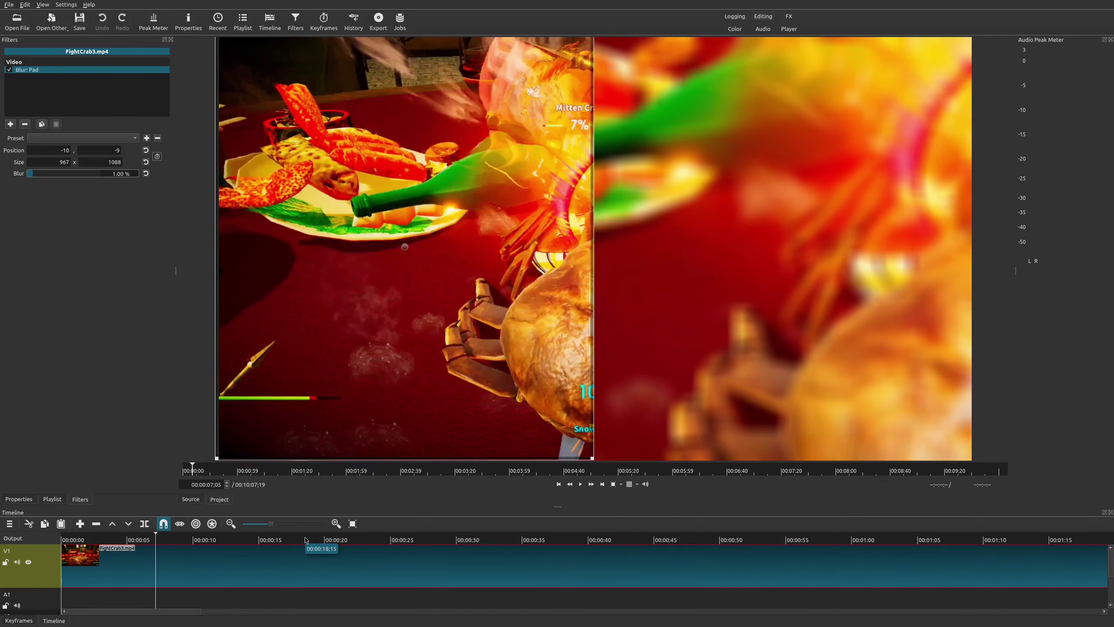
Step: Preview the blurred FightCrab3.mp4 clip at about 18, 28 and 33 seconds on the timeline
click(306, 540)
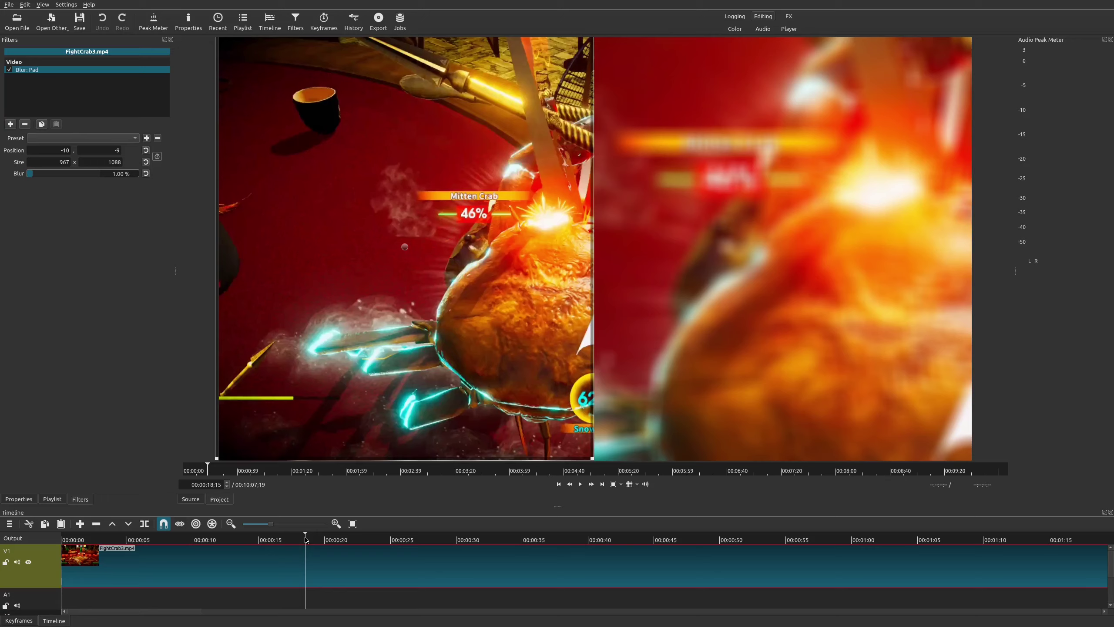
click(434, 535)
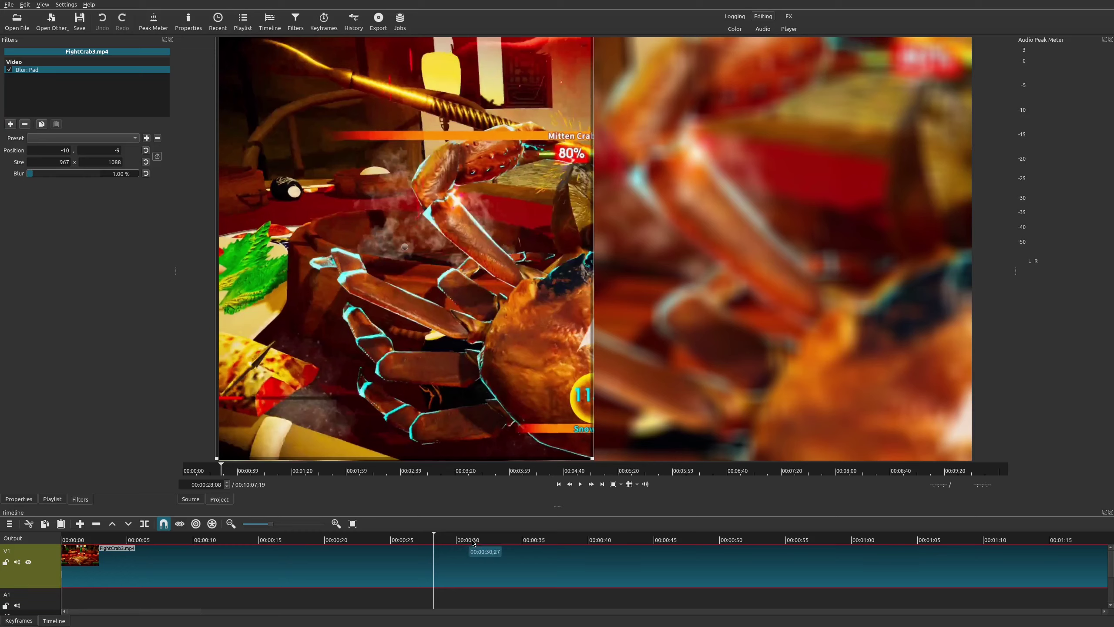
click(517, 534)
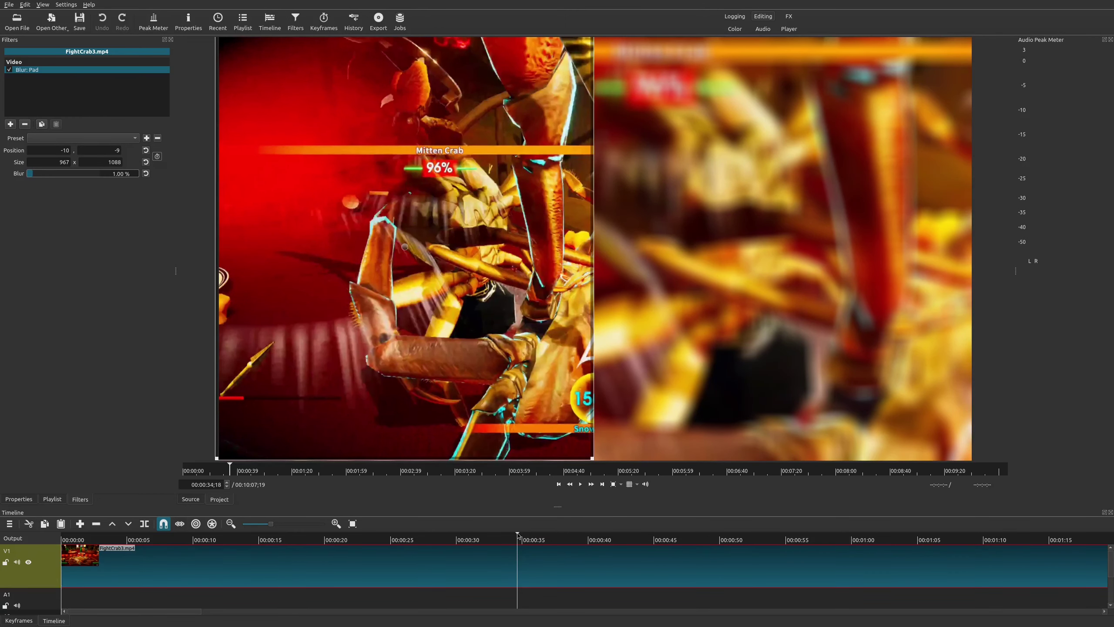
Step: Preview the Blur: Pad clip at about 40, 46, 49, 54 and 59 seconds
click(592, 536)
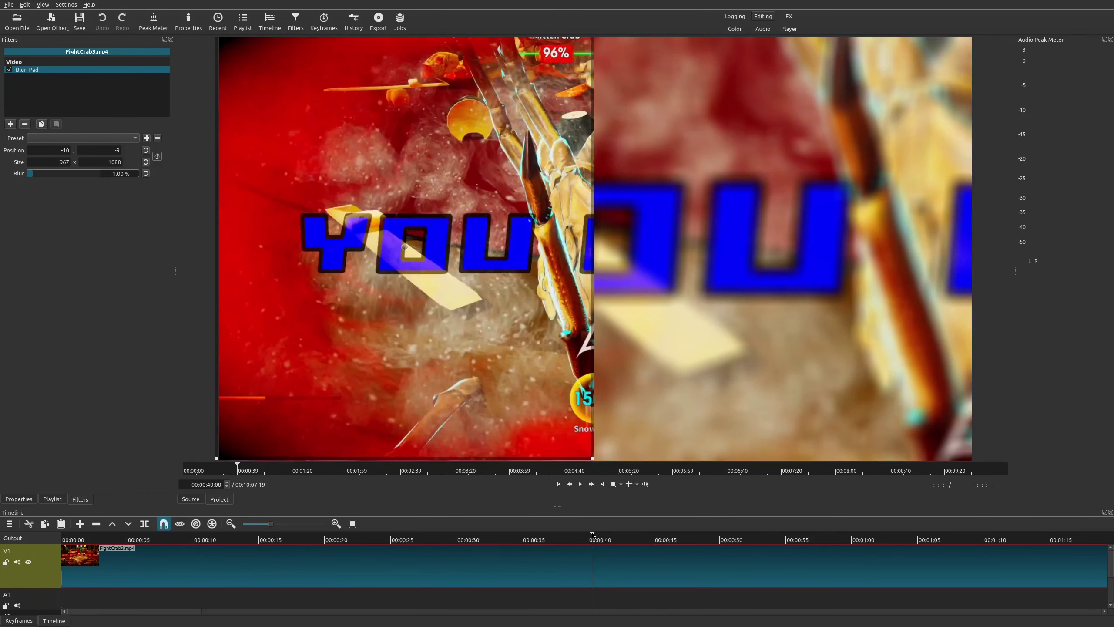
click(668, 536)
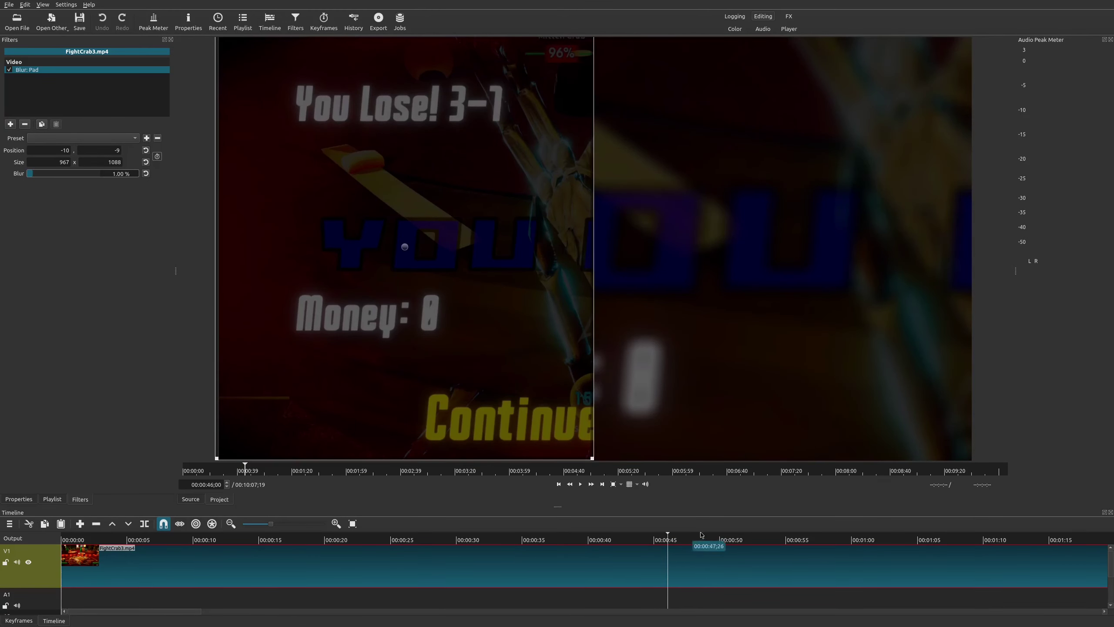
click(709, 535)
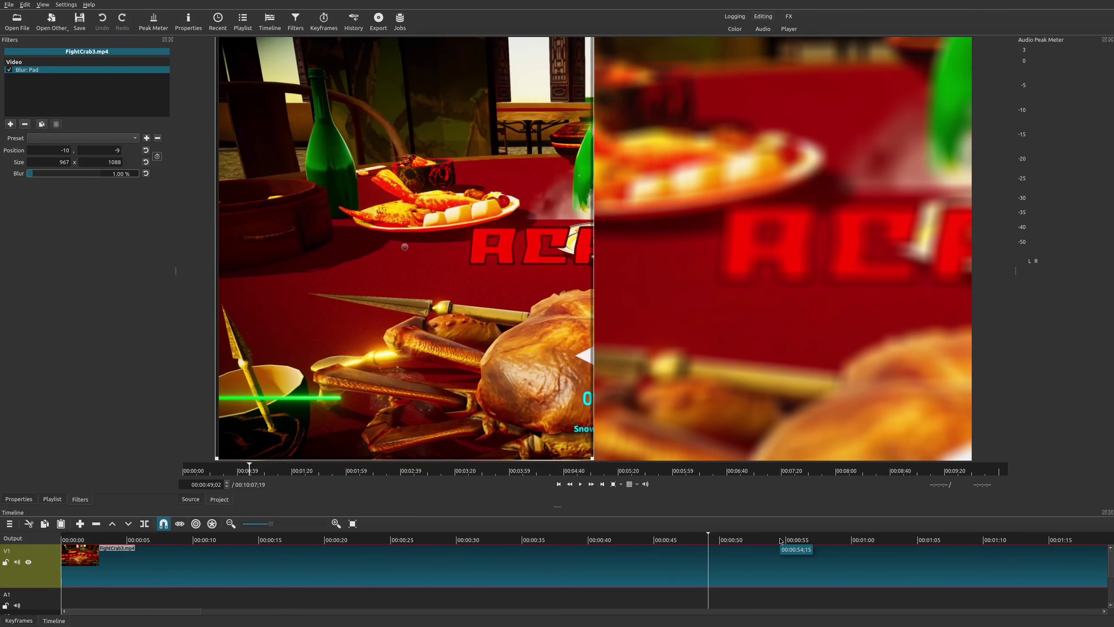
click(779, 535)
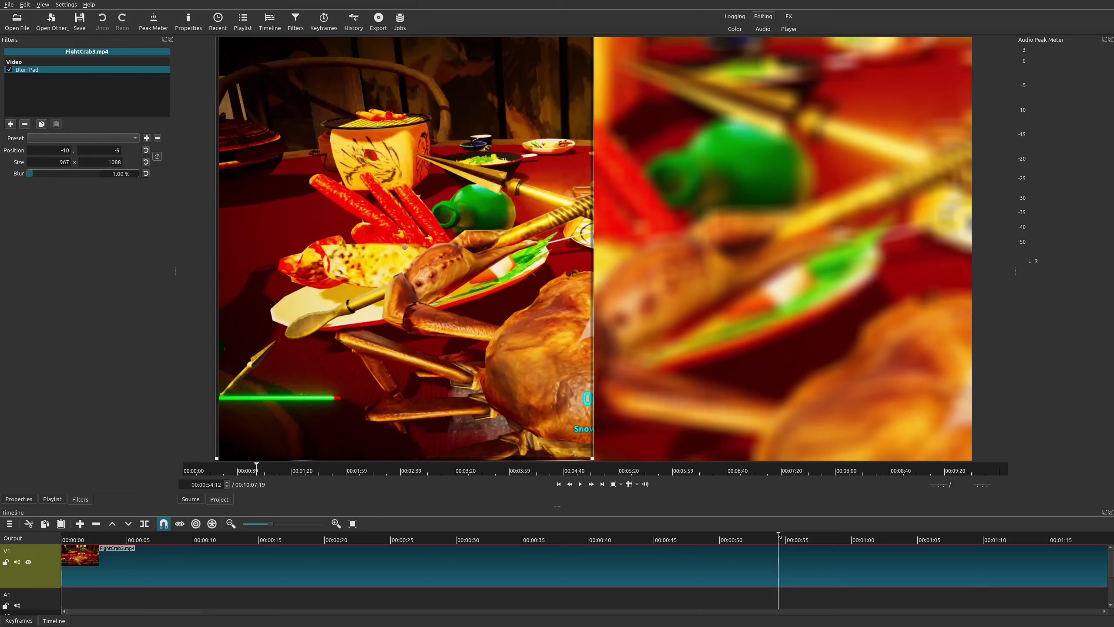
click(841, 536)
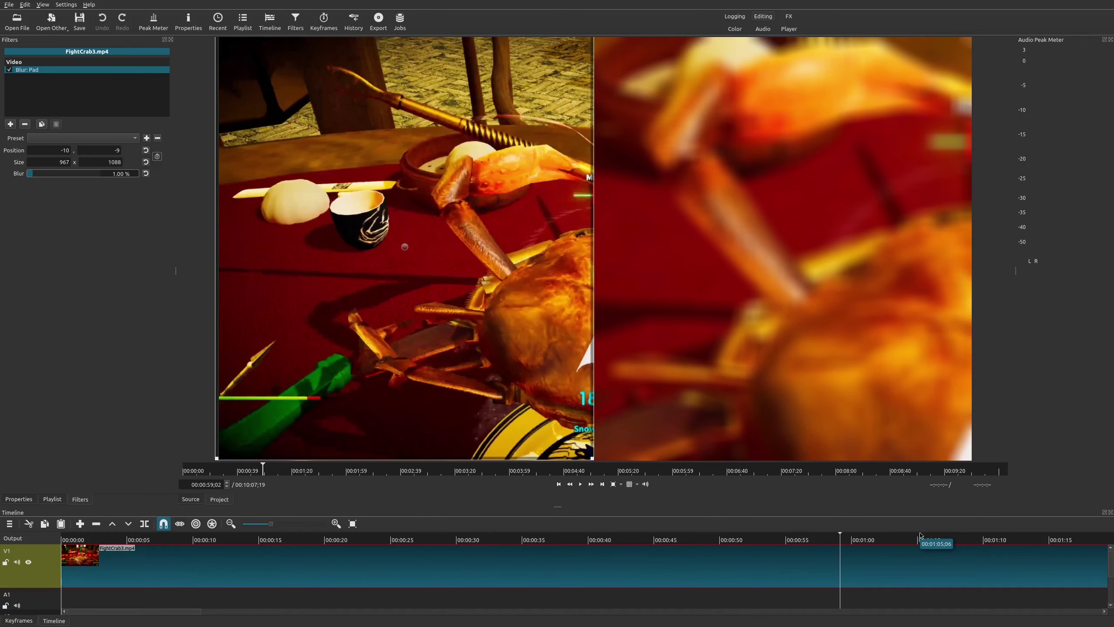
Step: Preview the blurred FightCrab3.mp4 frames at about 1:05 and 1:07
click(921, 534)
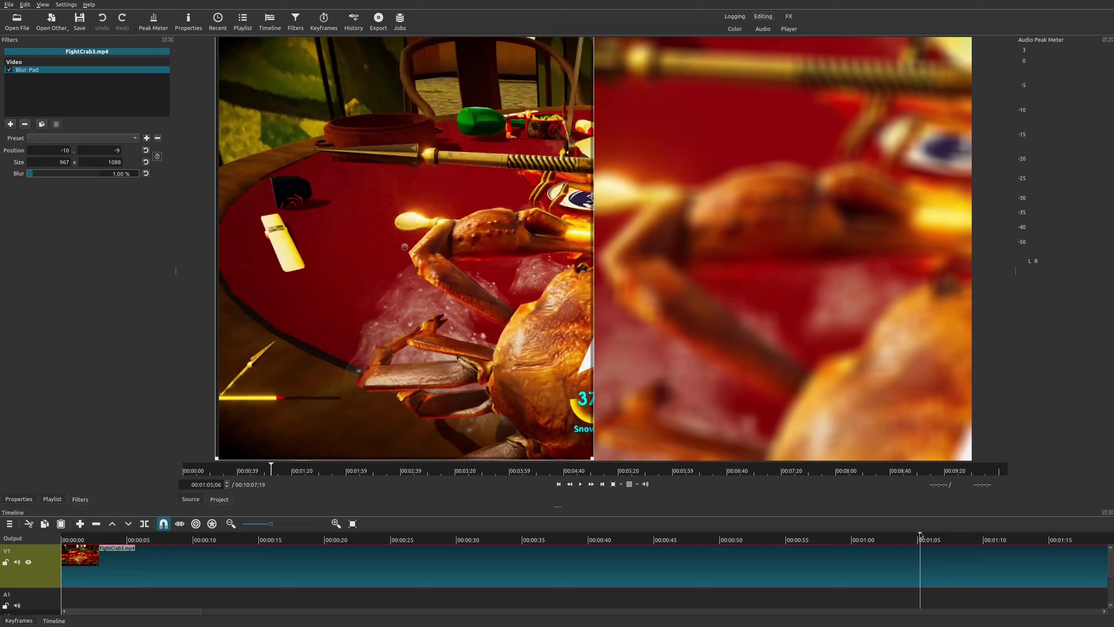
click(965, 535)
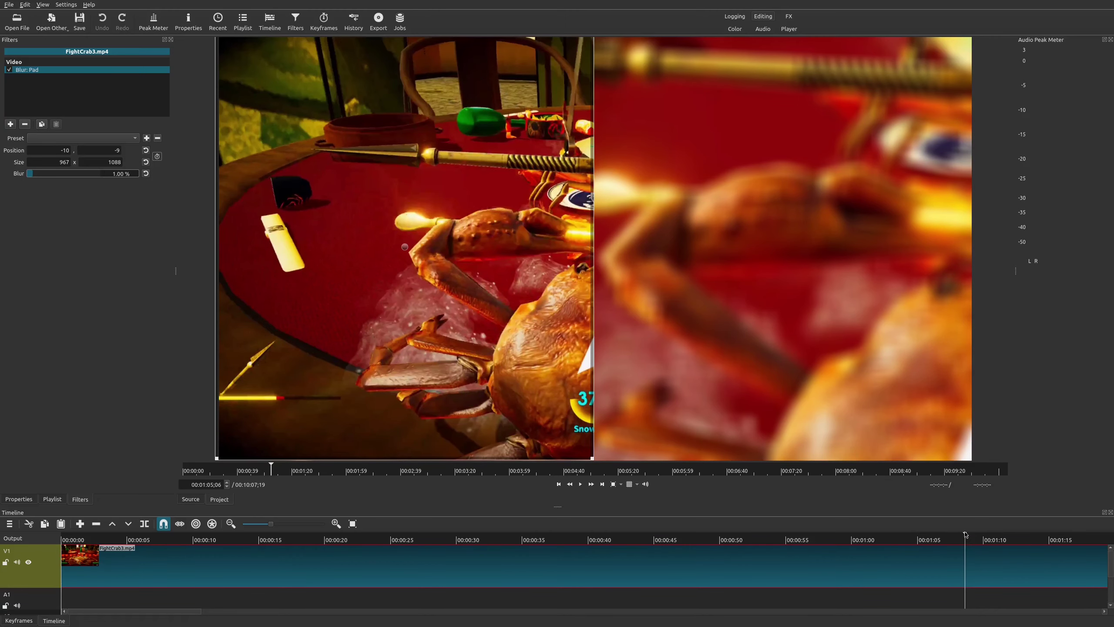